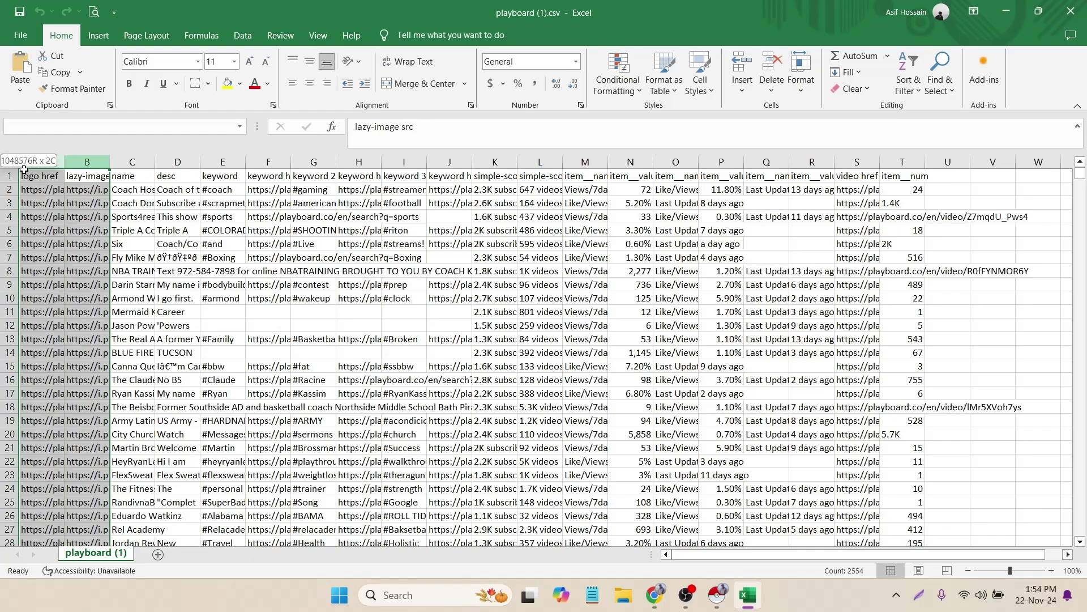
Delete the logo link and image link columns A–B.
left_click_drag(41, 162, 87, 162)
right_click(87, 163)
left_click(130, 304)
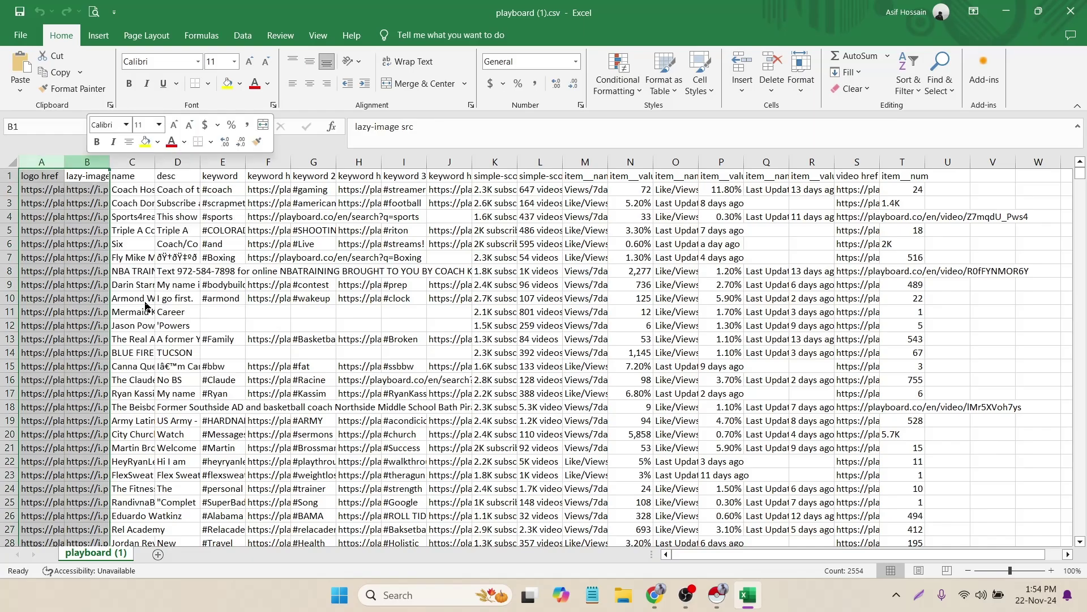
Delete the six keyword columns C through H.
left_click(87, 162)
left_click_drag(129, 162, 361, 161)
right_click(361, 161)
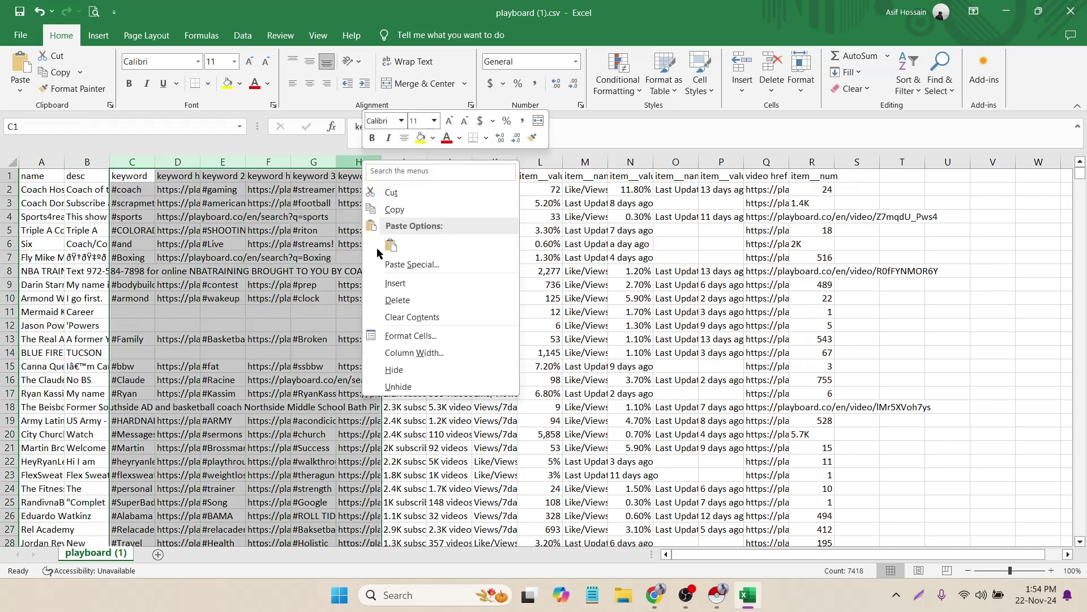
left_click(388, 296)
left_click(125, 162)
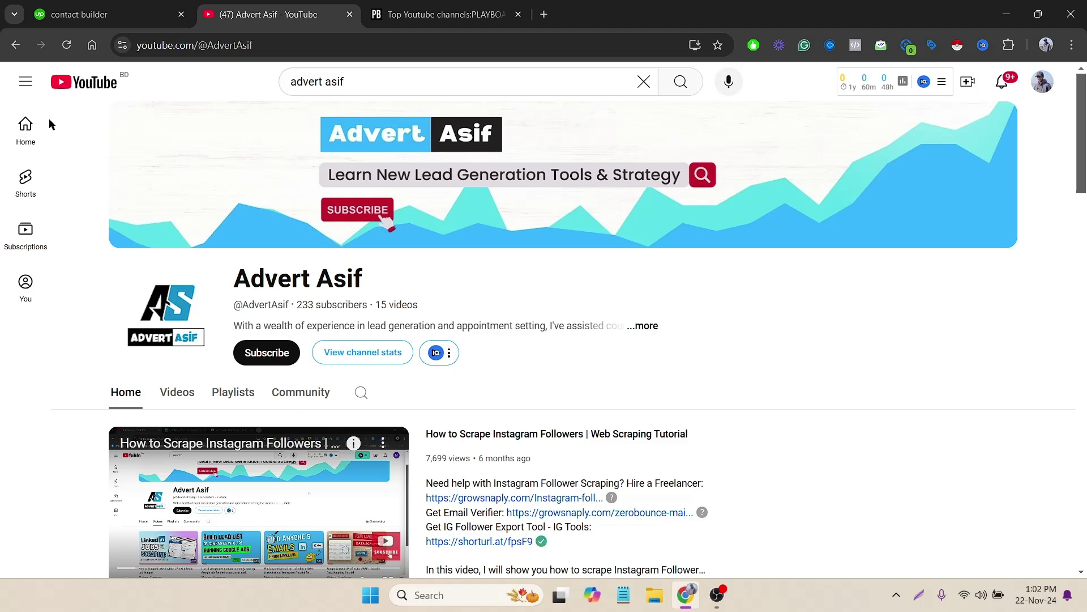
Check the $419.96 total earnings on the contact builder contract tab.
key("ctrl+1")
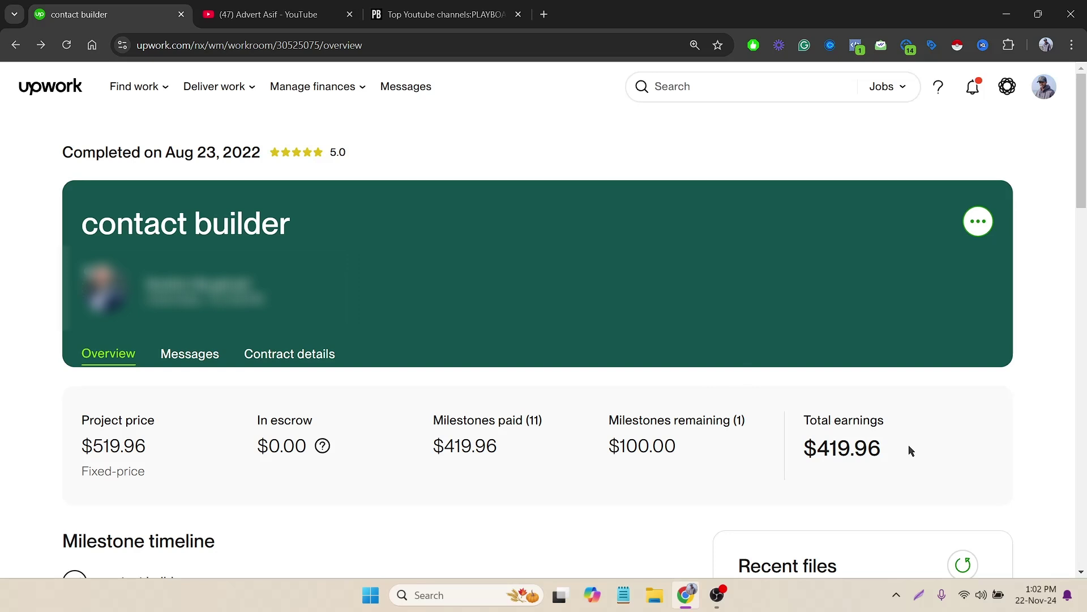
left_click_drag(908, 452, 798, 452)
left_click(500, 247)
Open Playboard's Channel Search page from its home page.
left_click(445, 14)
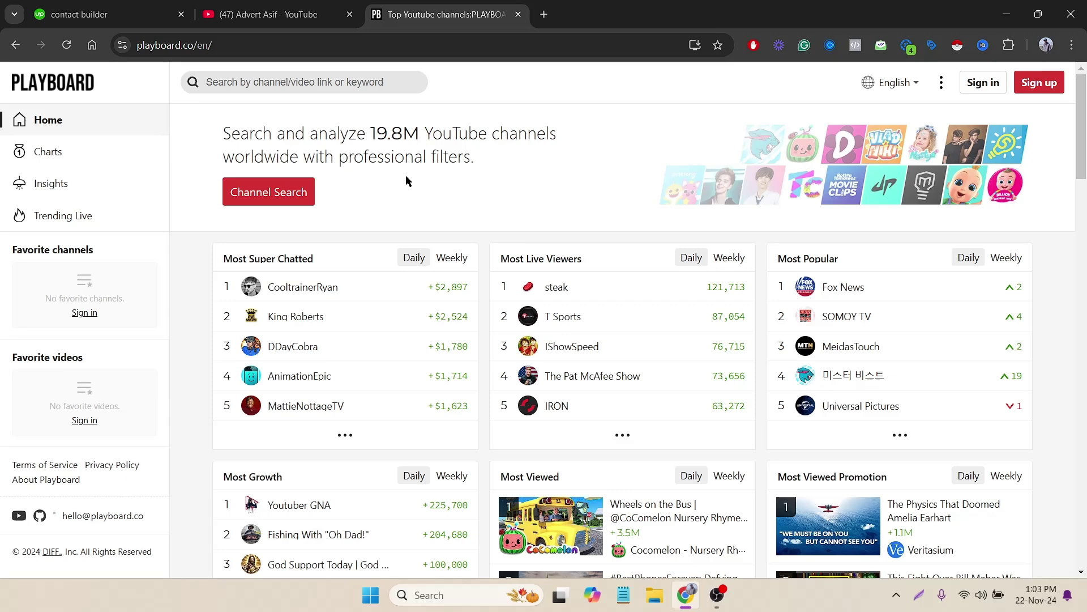
left_click(295, 197)
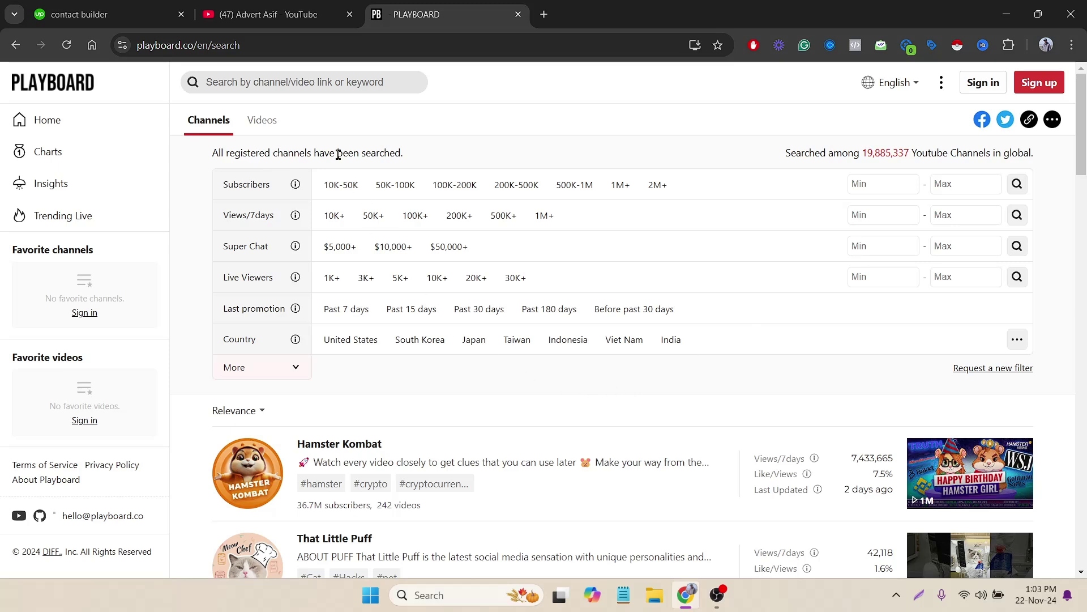
Search channels for 'coach' with subscribers between 100 and 3,000.
left_click(283, 85)
type("coach")
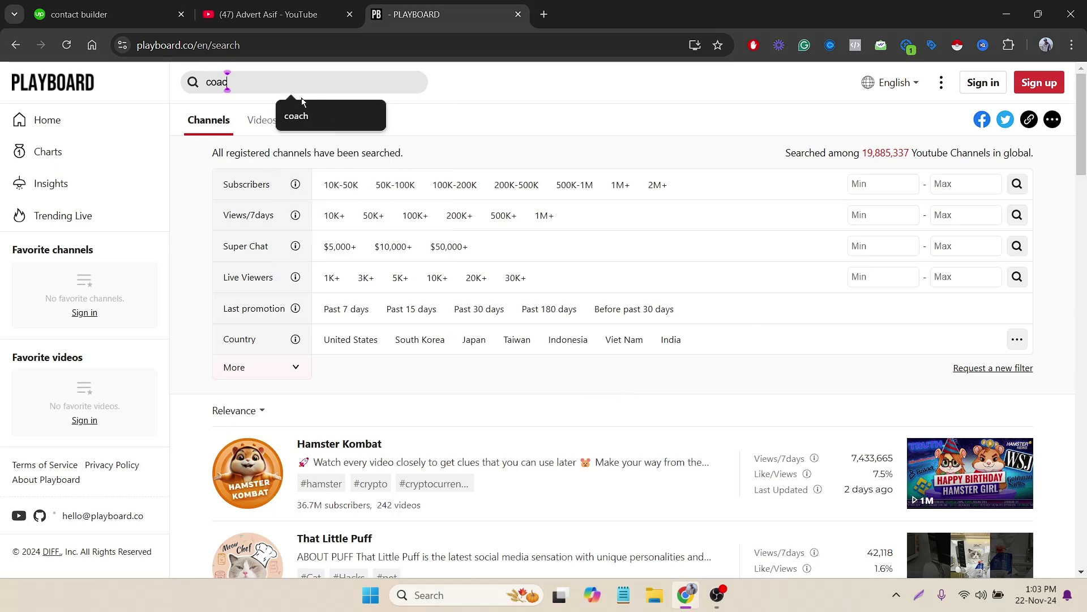
key("Return")
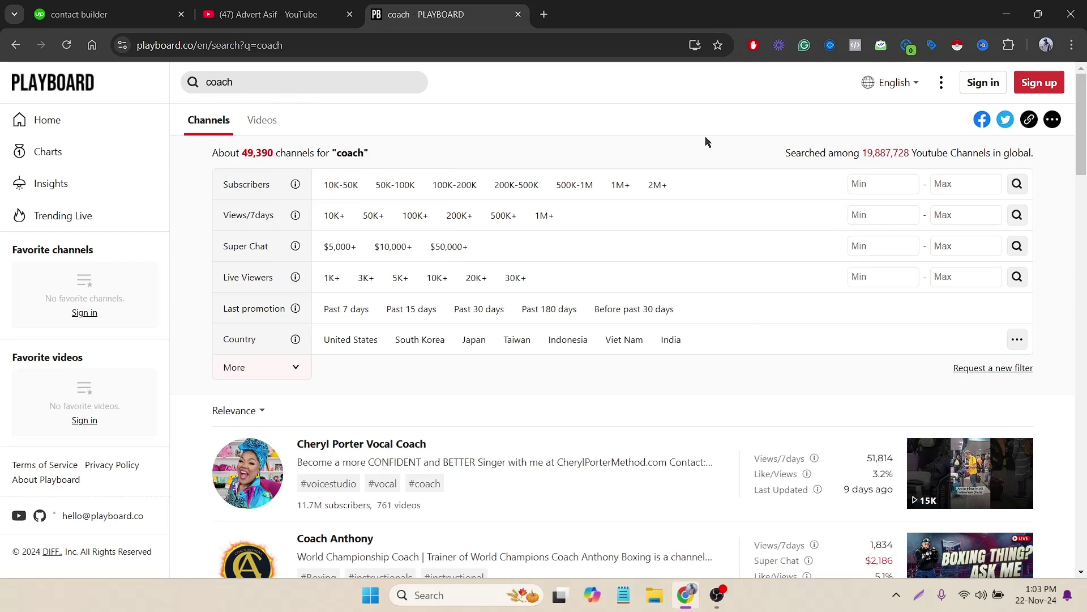
left_click(859, 176)
type("100")
left_click(980, 186)
type("3,000")
key("Return")
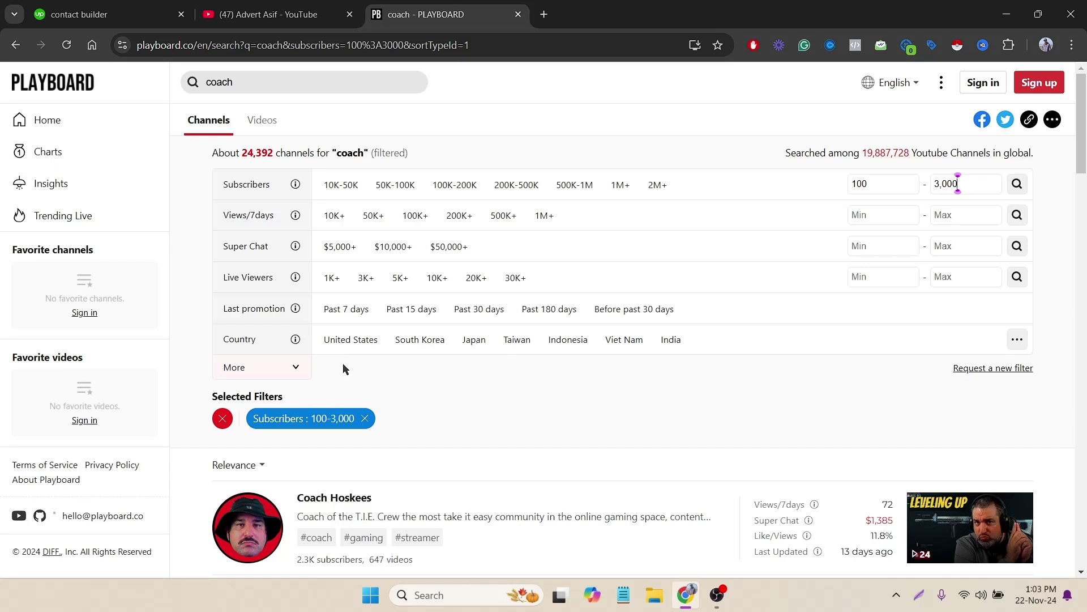
Limit results to United States channels updated in the past 15 days, giving 1,276 results.
left_click(349, 343)
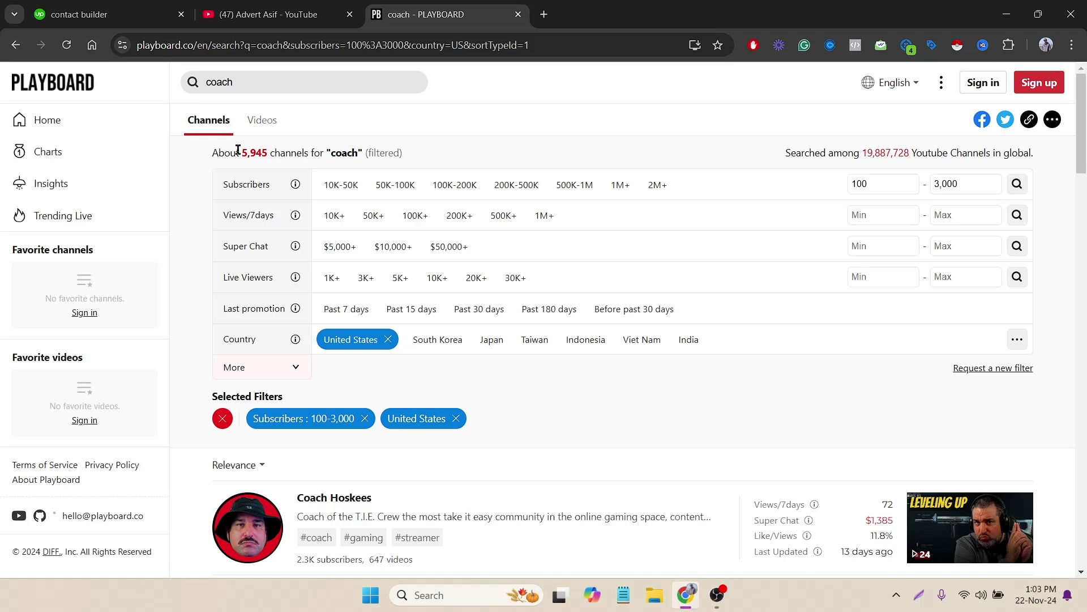
left_click(272, 375)
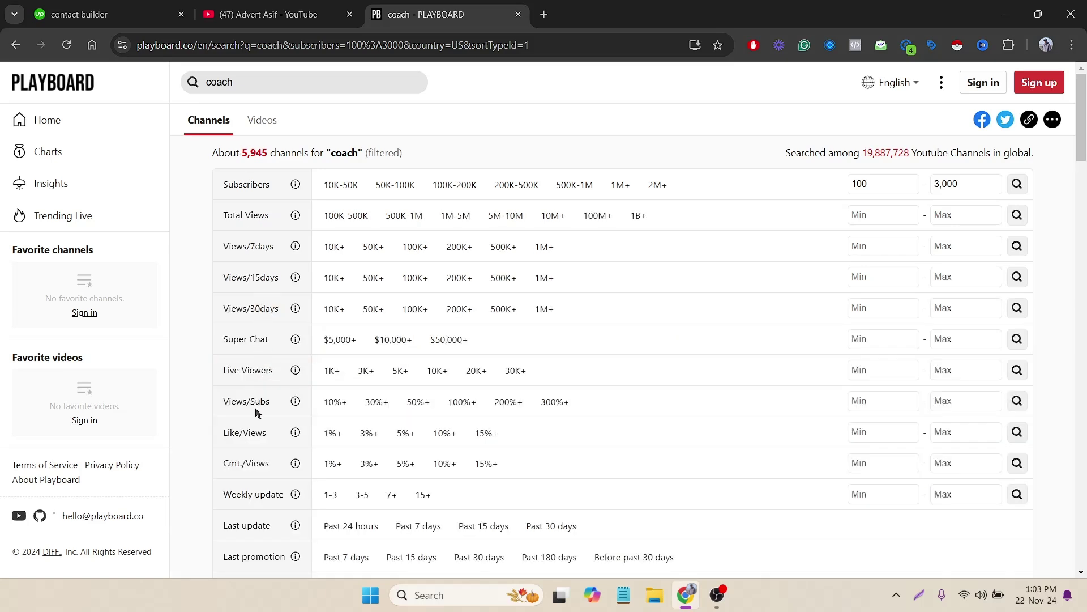
scroll(255, 419, "down", 1)
scroll(253, 446, "down", 1)
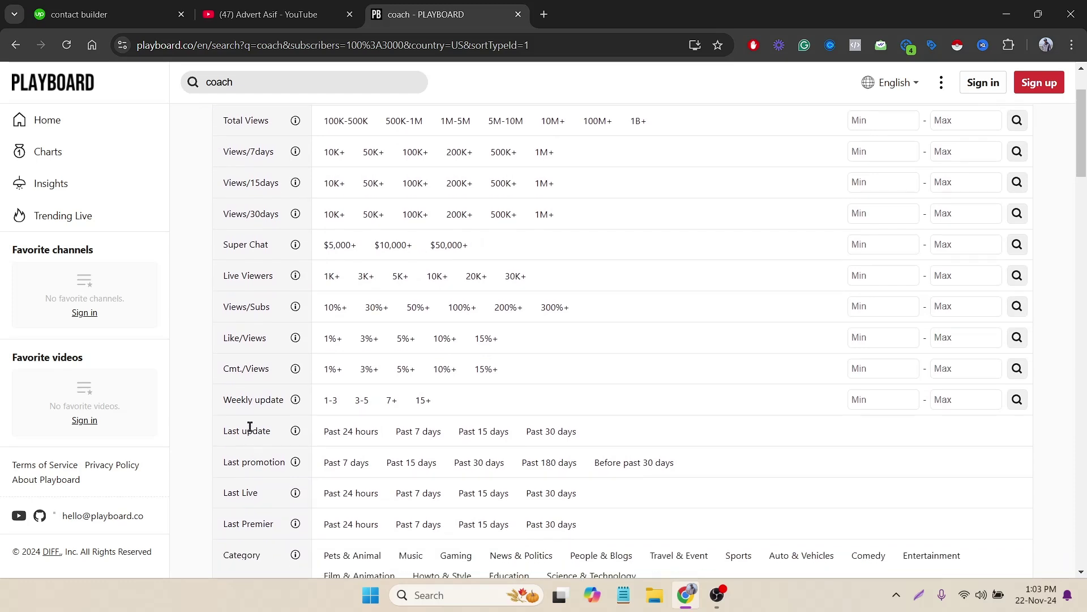
double_click(249, 431)
left_click(491, 434)
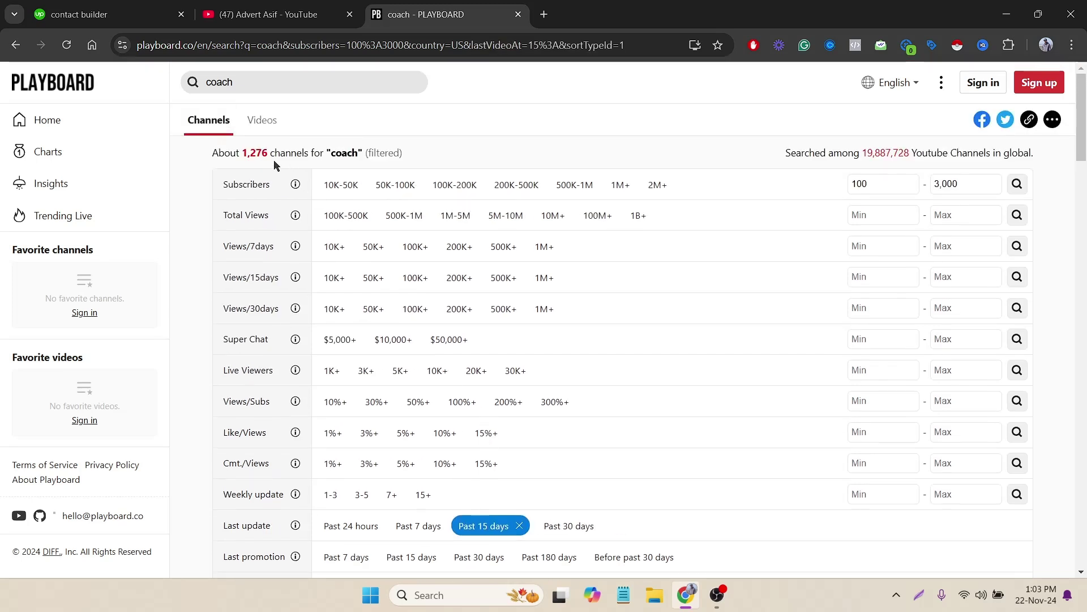
double_click(254, 154)
scroll(233, 250, "down", 3)
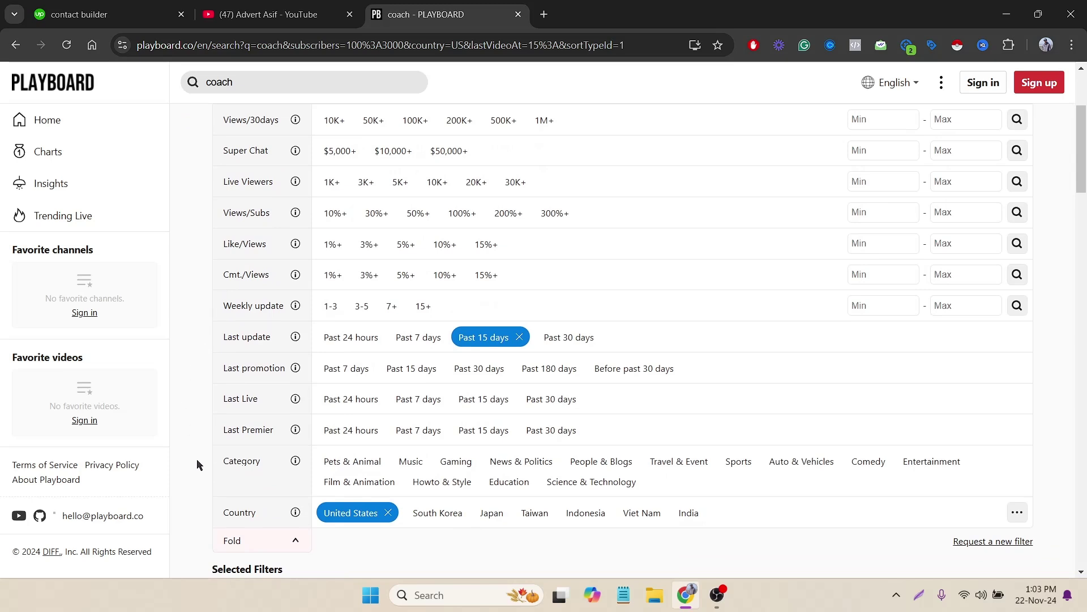
scroll(396, 284, "up", 3)
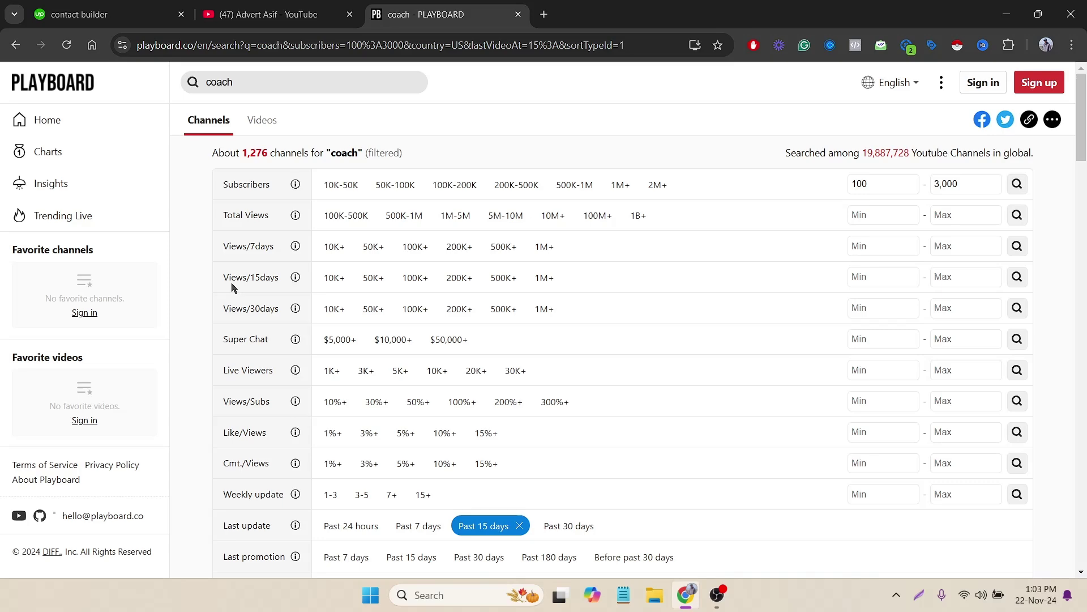
scroll(232, 289, "down", 5)
Fold away the extra filter rows and scroll through the coach results.
left_click(278, 448)
scroll(762, 136, "up", 5)
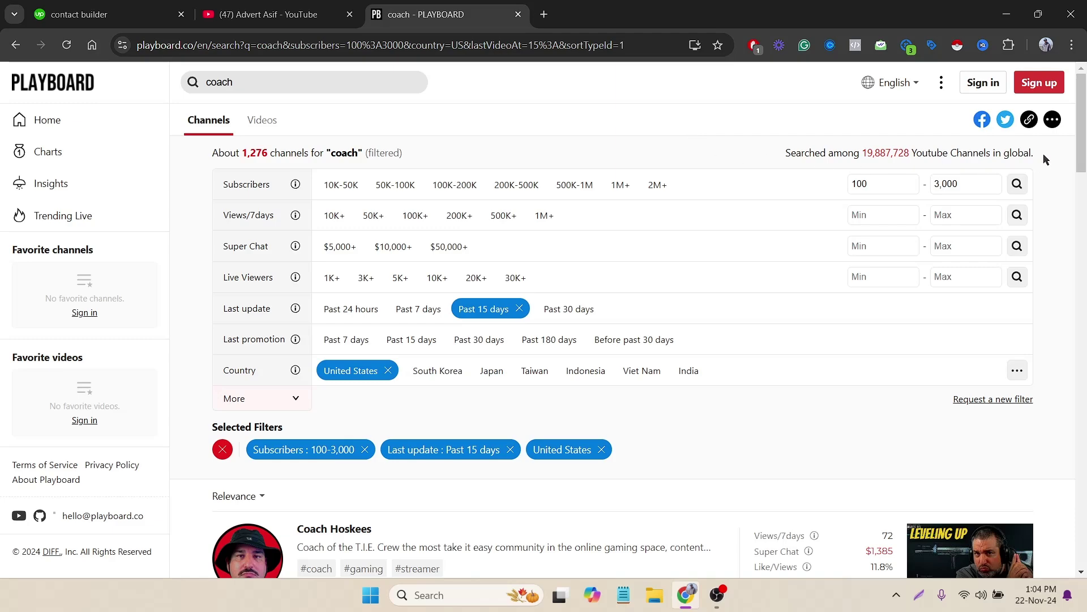
left_click_drag(1086, 131, 1086, 515)
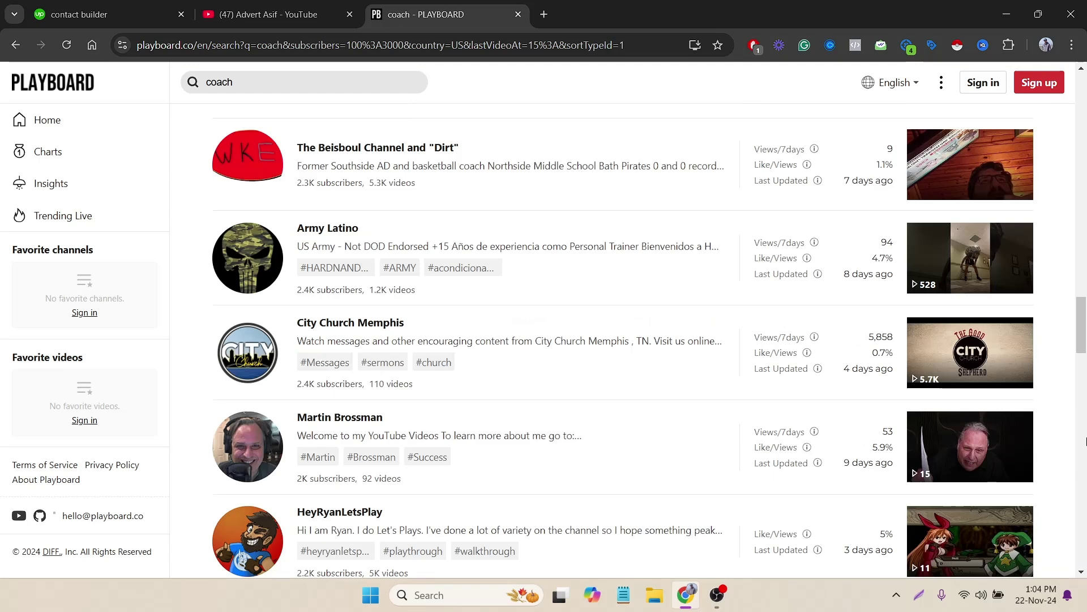
left_click_drag(1086, 413, 1047, 130)
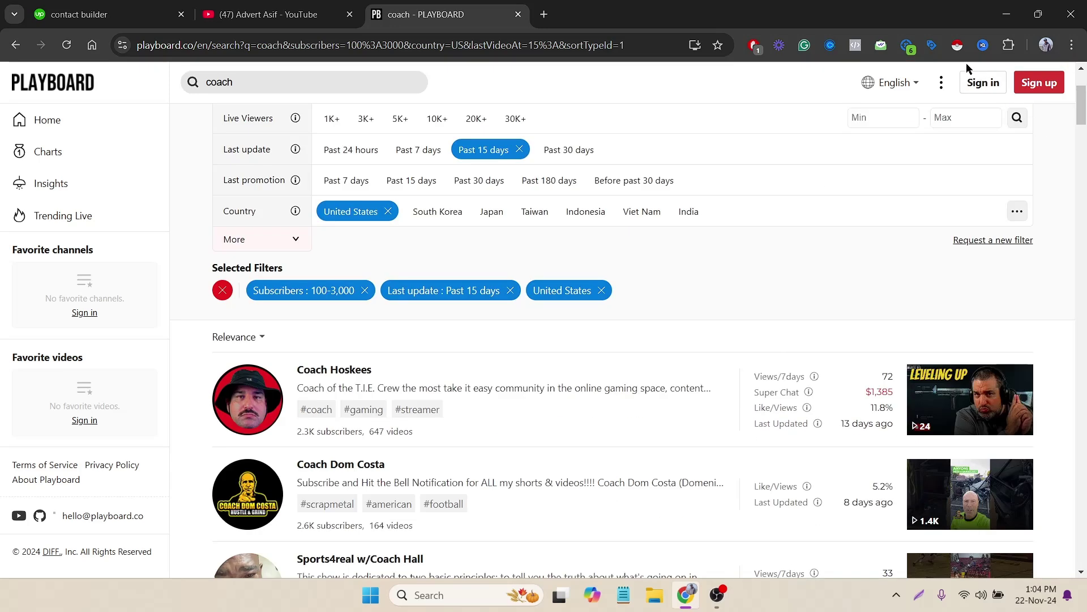
Run Instant Data Scraper on the results, confirming 60 rows collected.
left_click(959, 47)
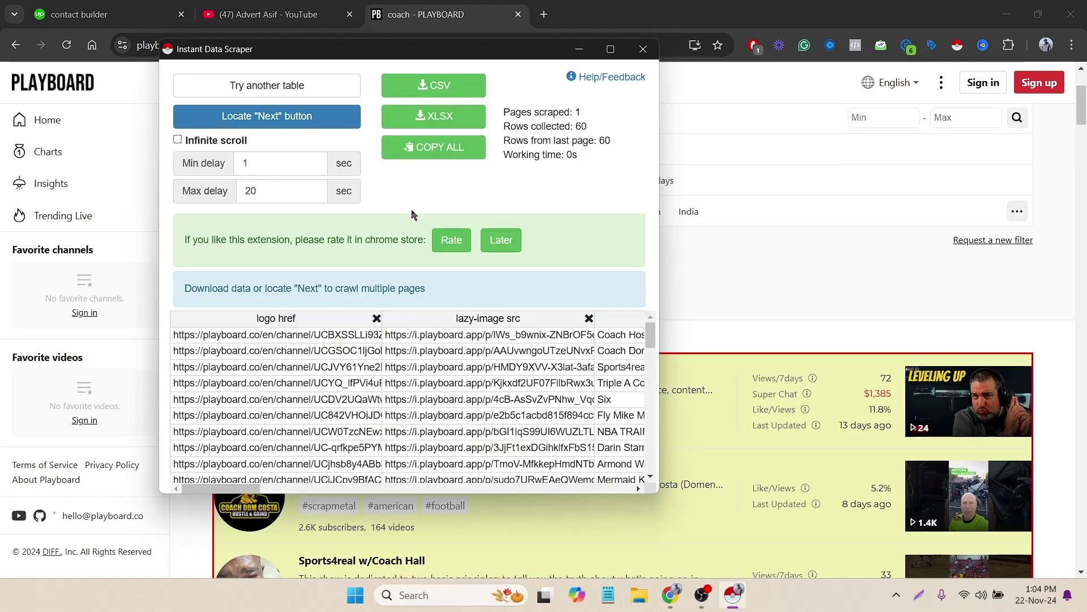
double_click(580, 126)
left_click(643, 49)
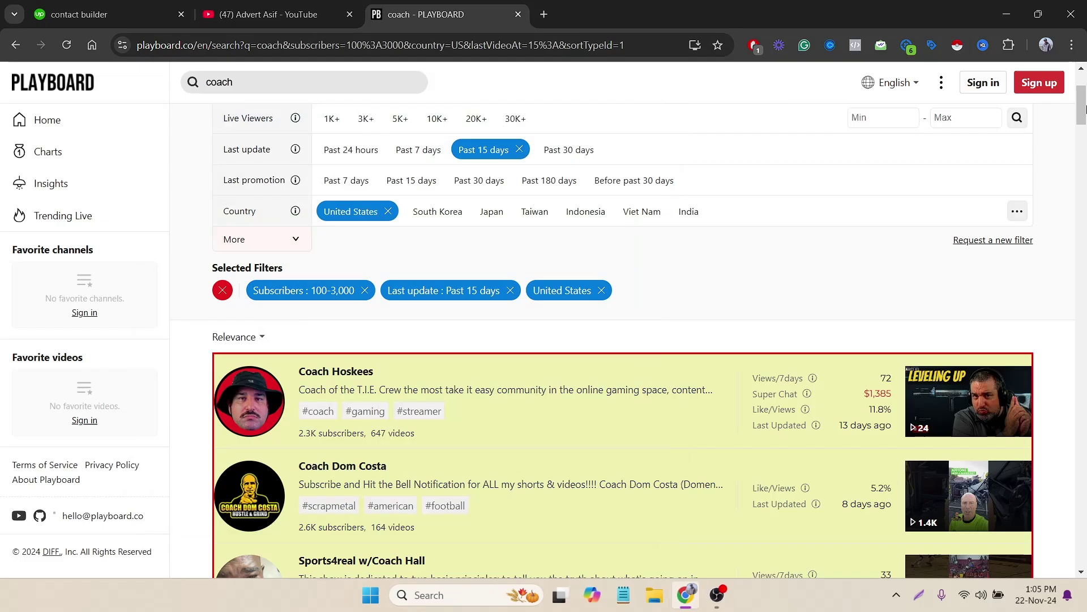
Scroll down the coach results repeatedly until every channel has loaded.
left_click_drag(1082, 105, 1082, 504)
scroll(604, 503, "down", 12)
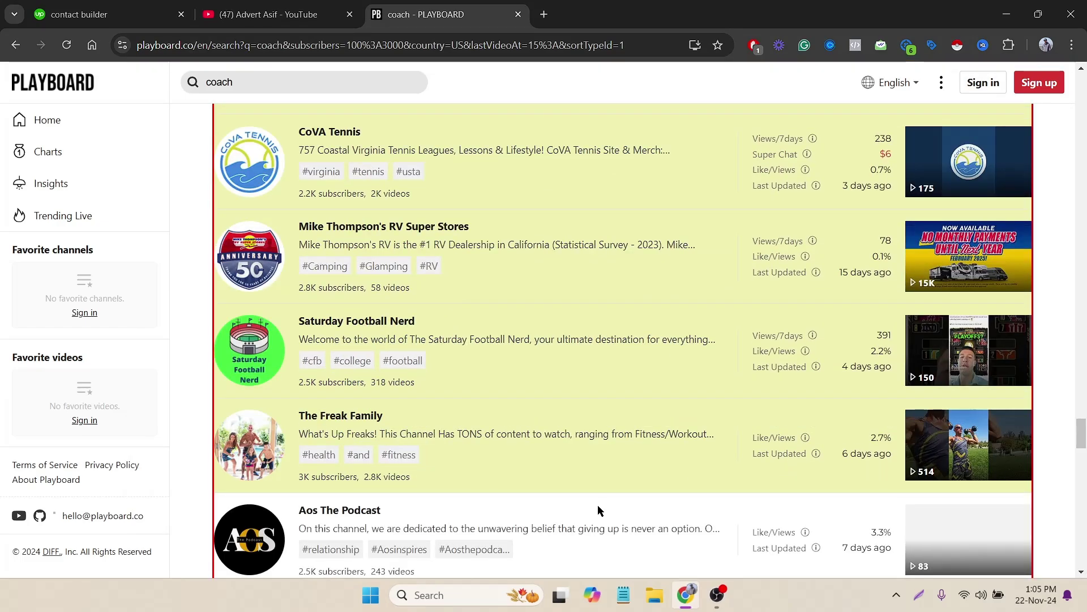
scroll(597, 505, "down", 3)
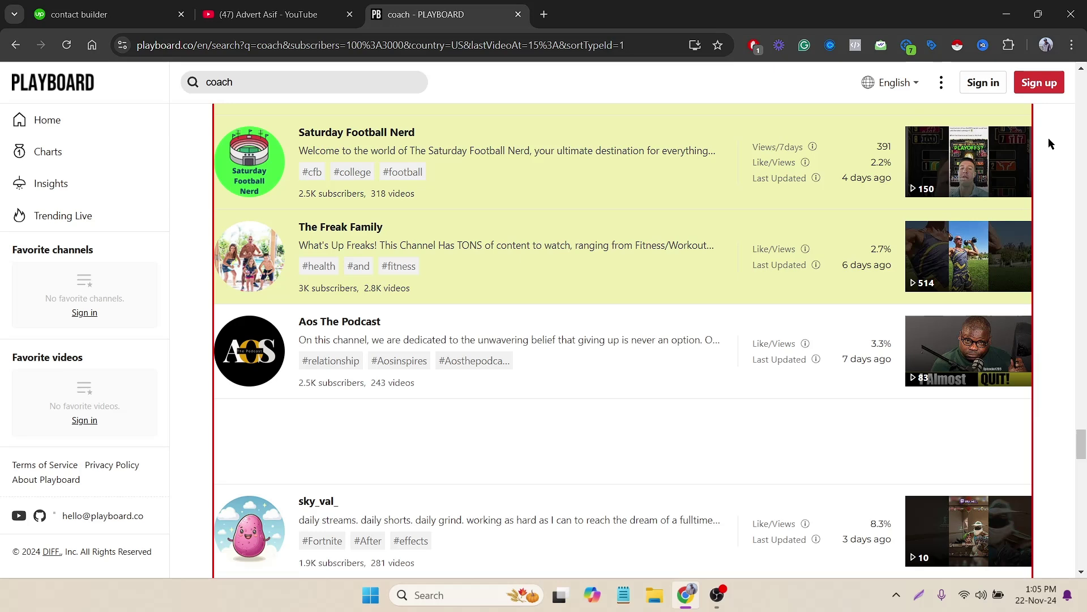
scroll(1043, 357, "down", 15)
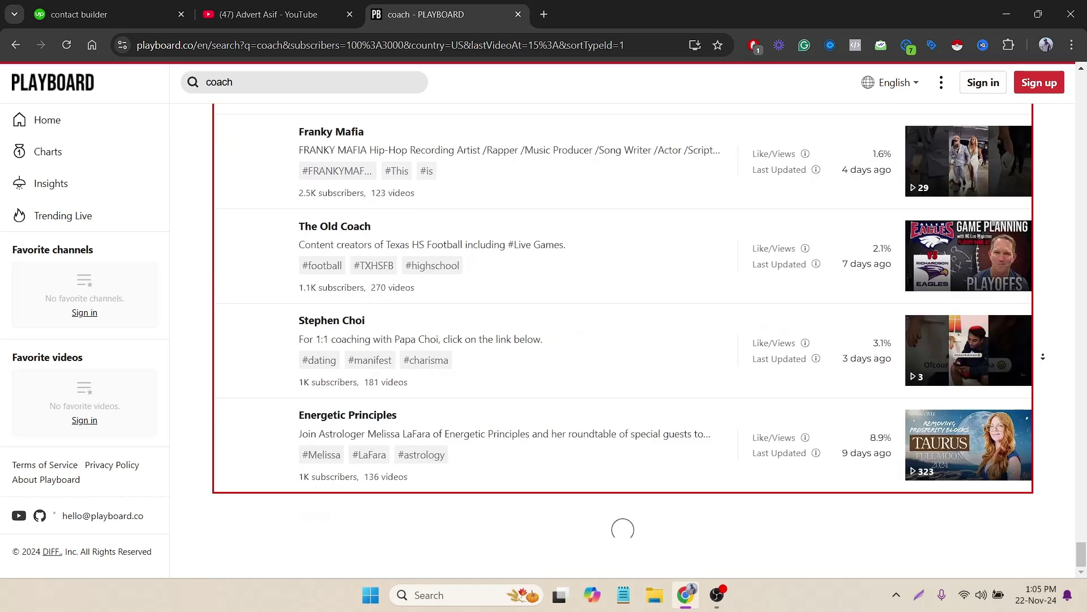
scroll(1042, 357, "down", 10)
scroll(1043, 356, "down", 10)
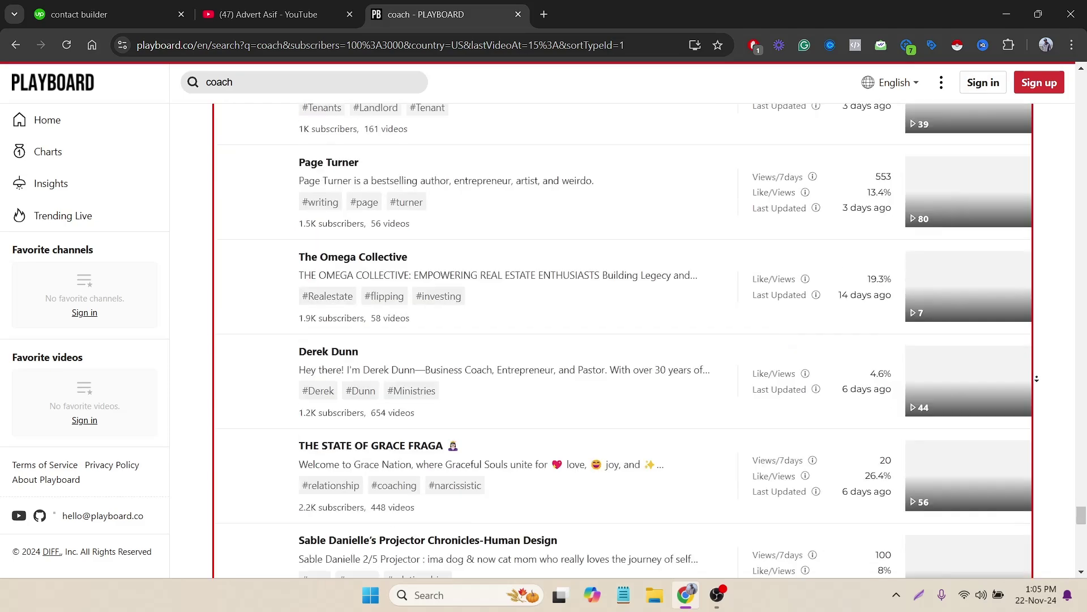
scroll(1037, 378, "down", 5)
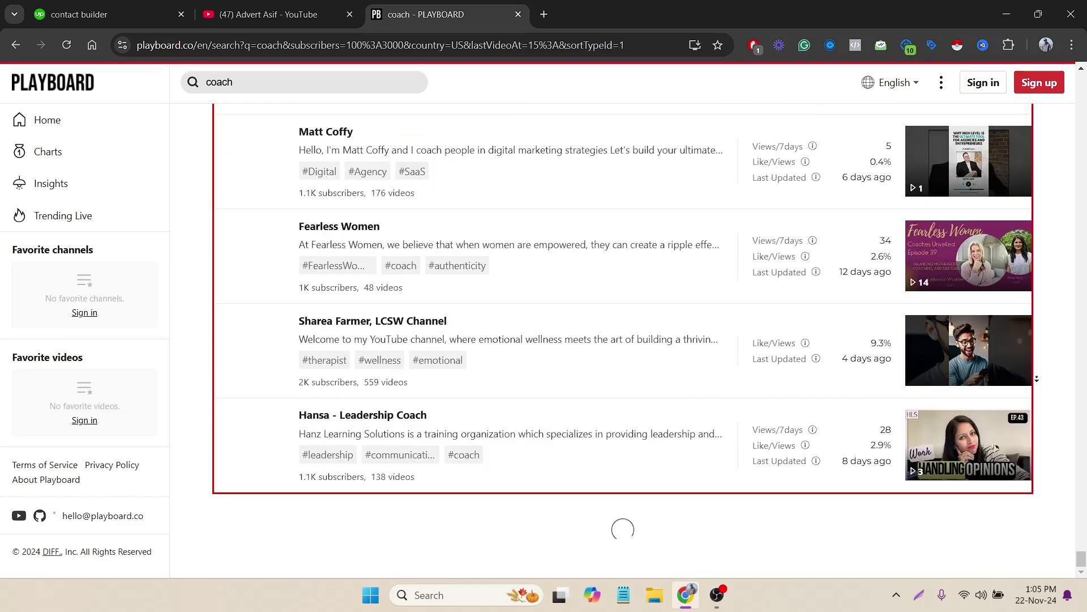
scroll(1037, 378, "down", 10)
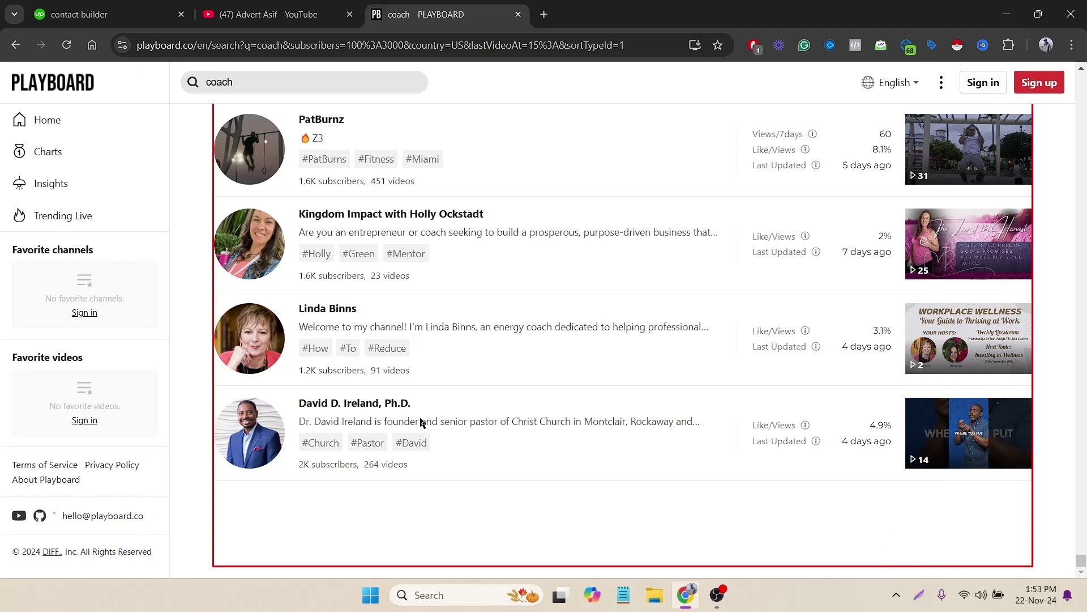
scroll(531, 338, "up", 1)
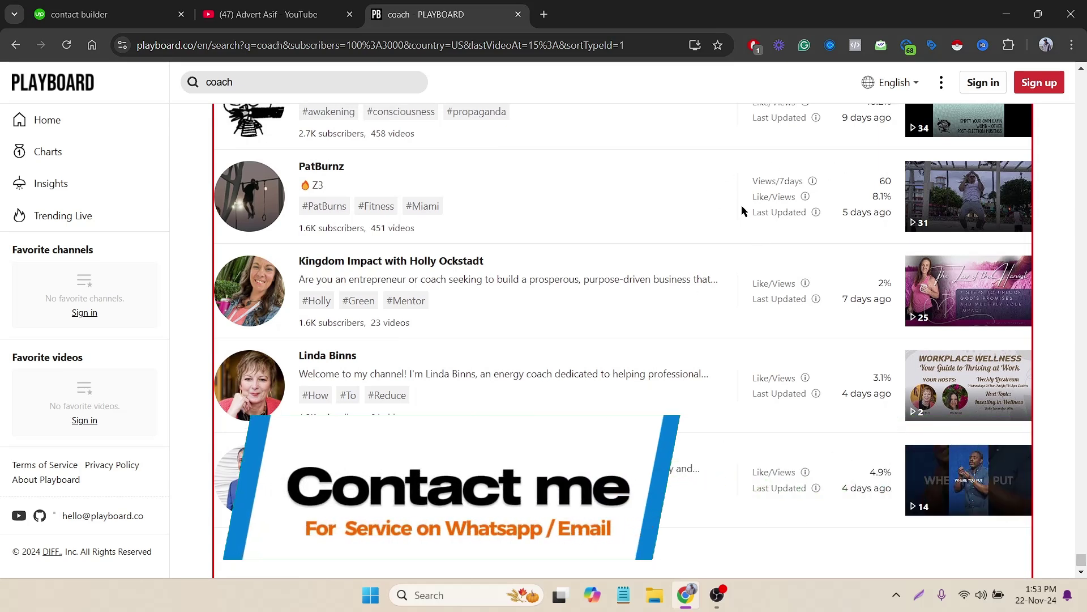
Reopen Instant Data Scraper and download all 1,276 coach rows as a CSV file.
left_click(958, 46)
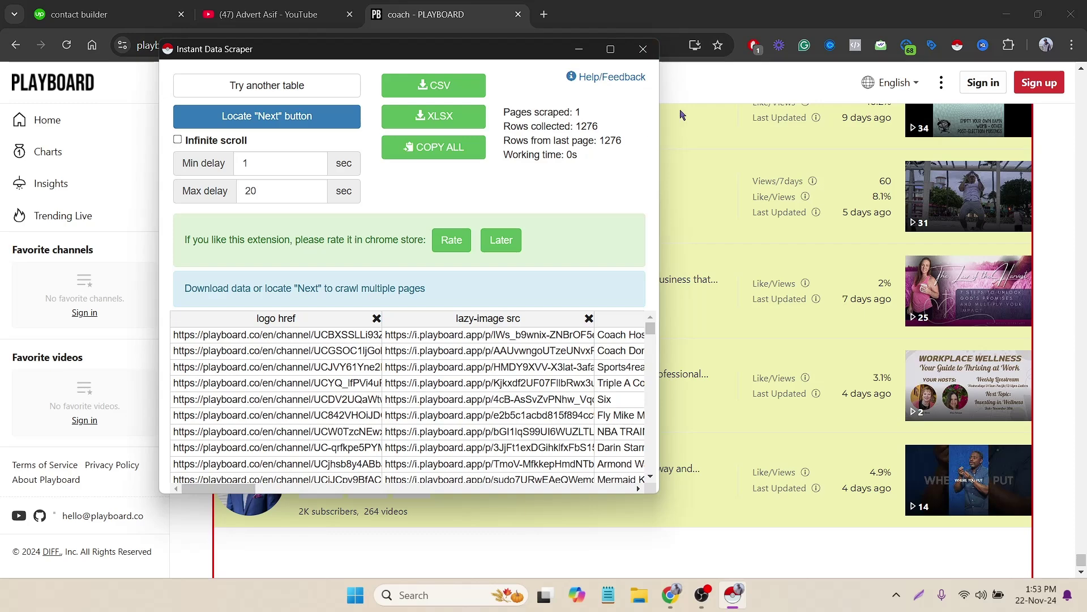
left_click(729, 205)
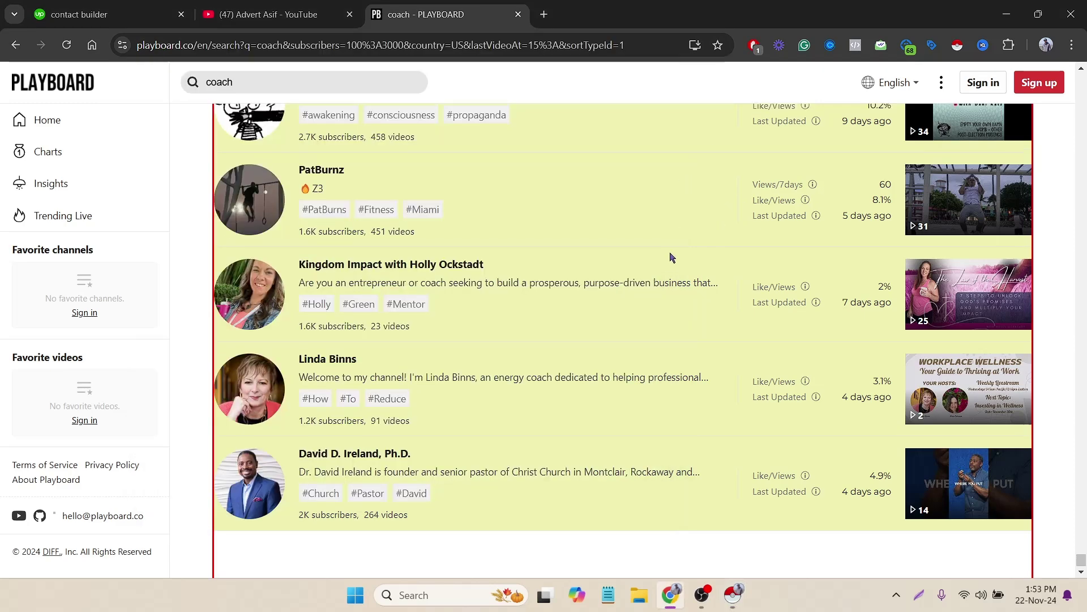
scroll(671, 253, "up", 4)
scroll(678, 254, "down", 5)
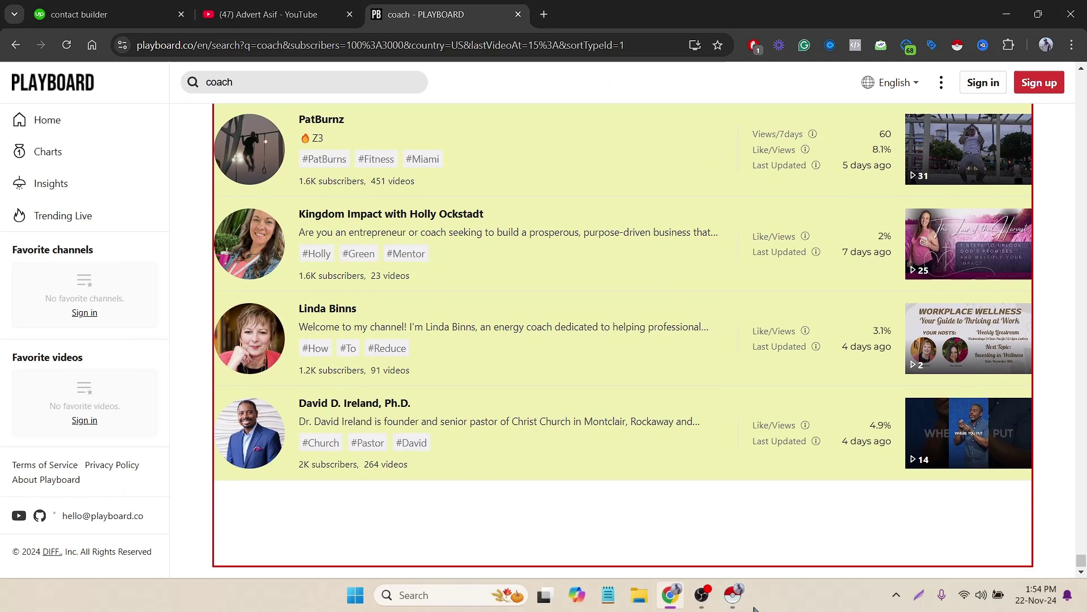
left_click(733, 595)
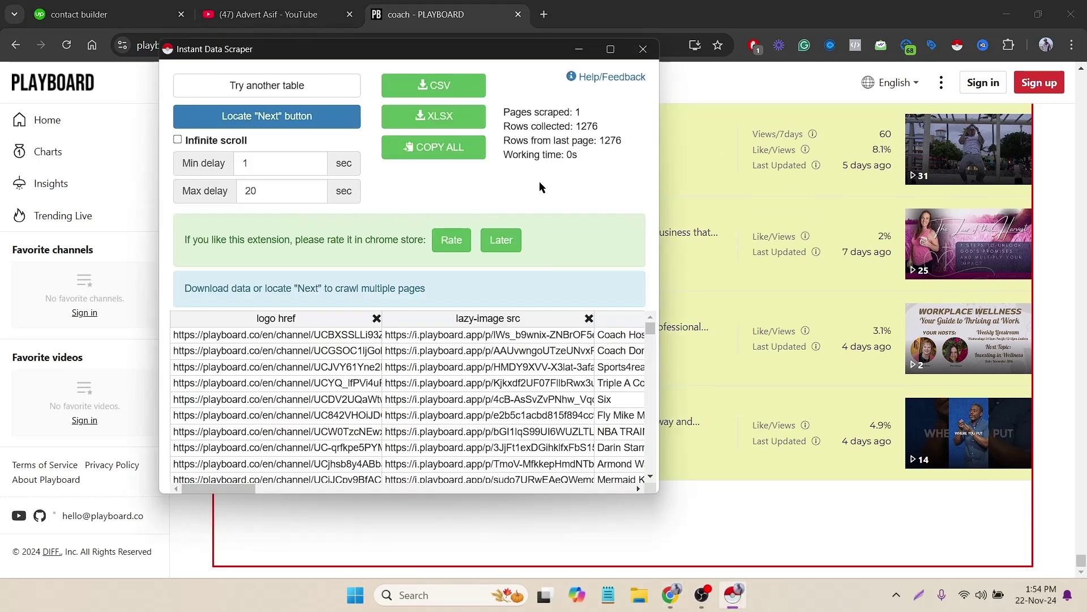
left_click(450, 88)
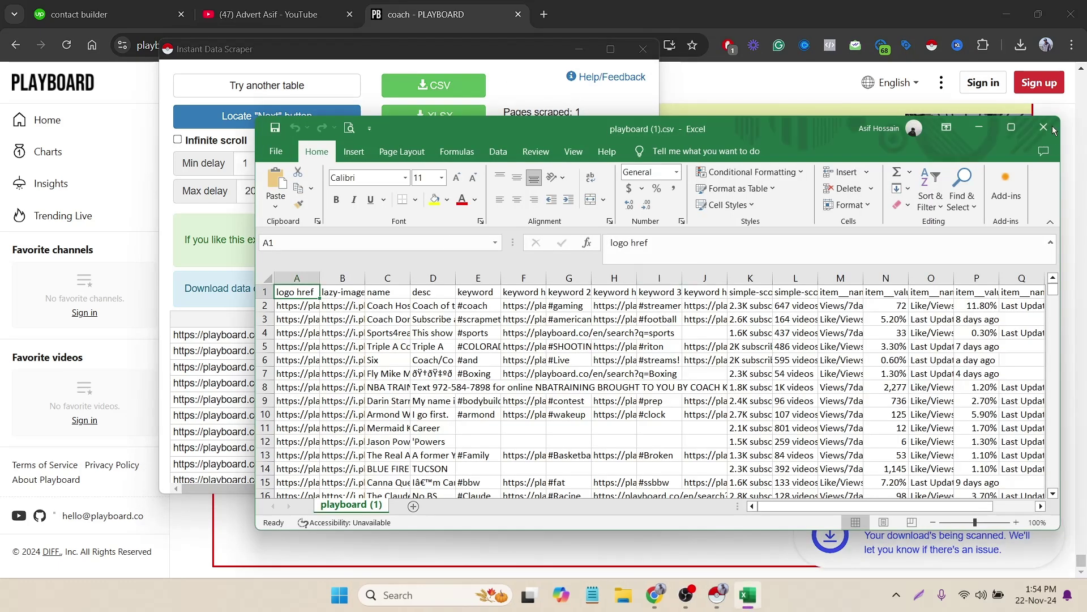
Delete the logo and image link columns and the six keyword columns.
left_click(1012, 127)
left_click_drag(86, 162, 42, 162)
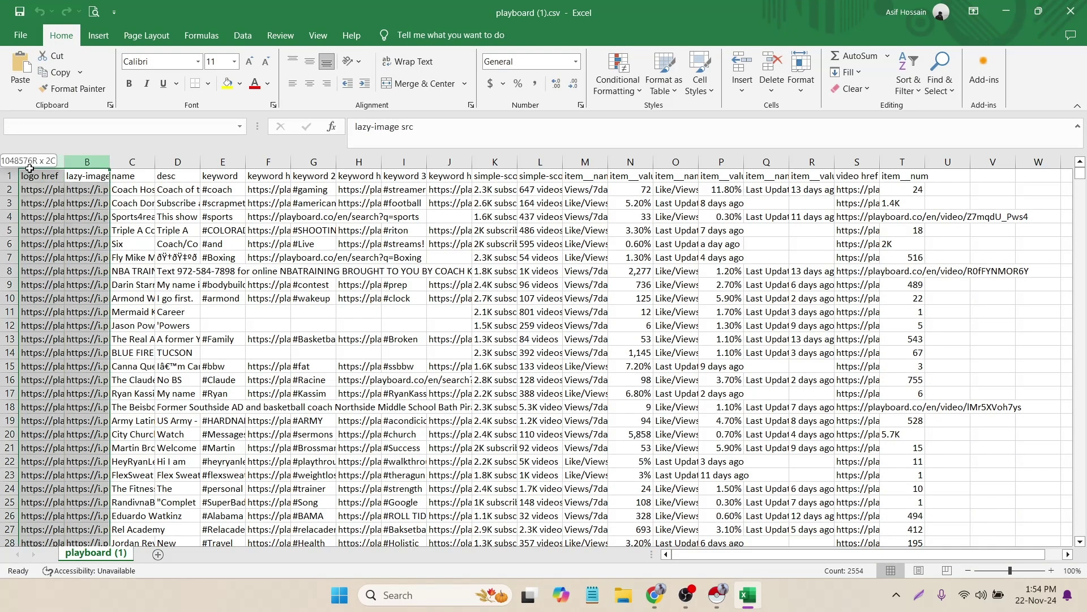
right_click(87, 162)
left_click(119, 300)
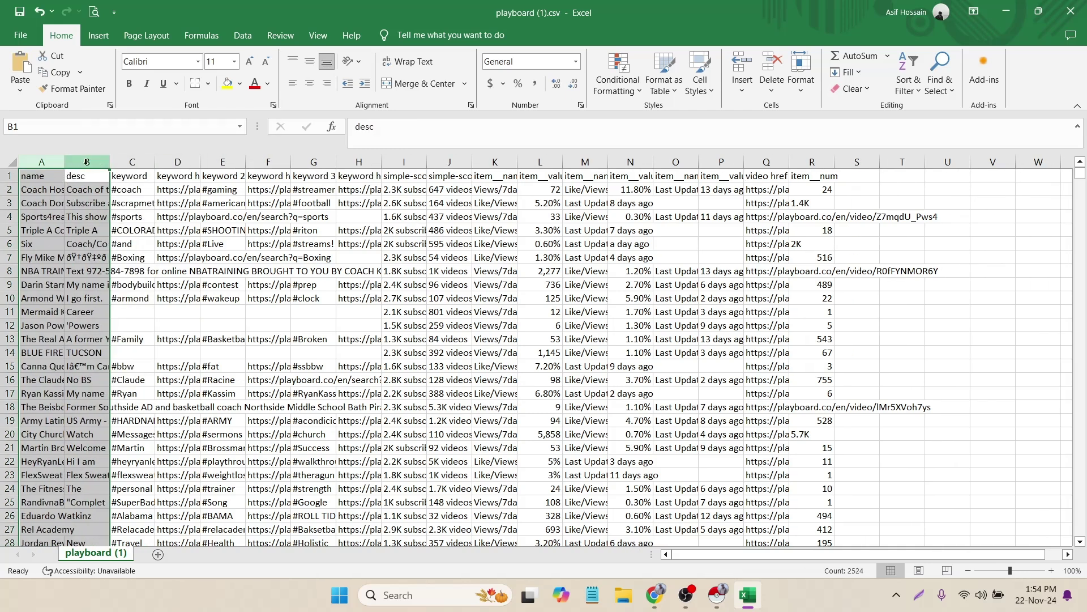
left_click_drag(87, 163, 362, 163)
right_click(363, 162)
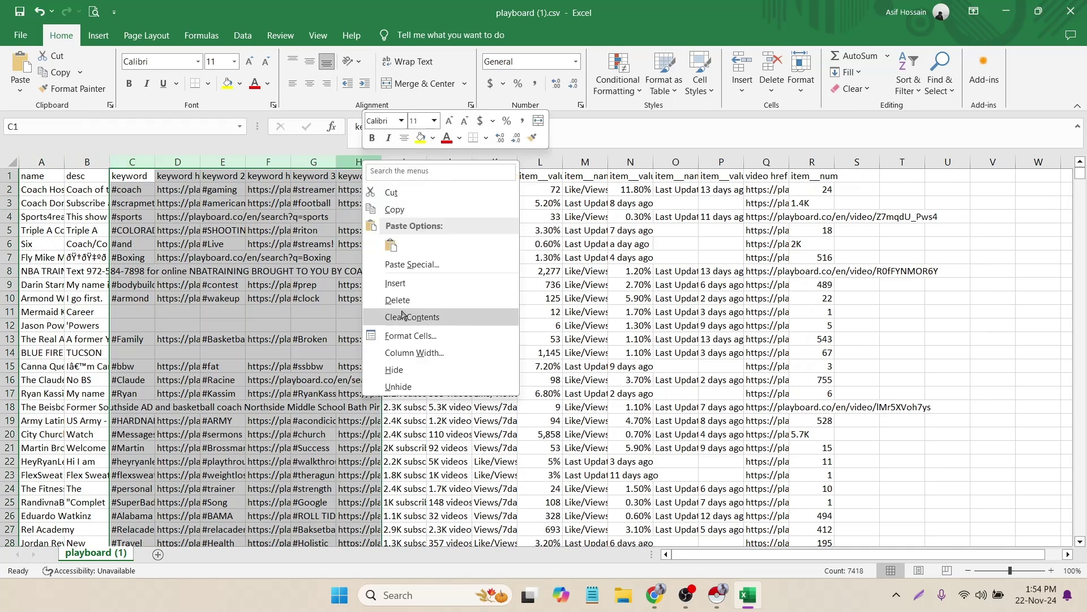
left_click(396, 304)
Delete item columns E through N, keeping the two simple-scores columns.
left_click(131, 162)
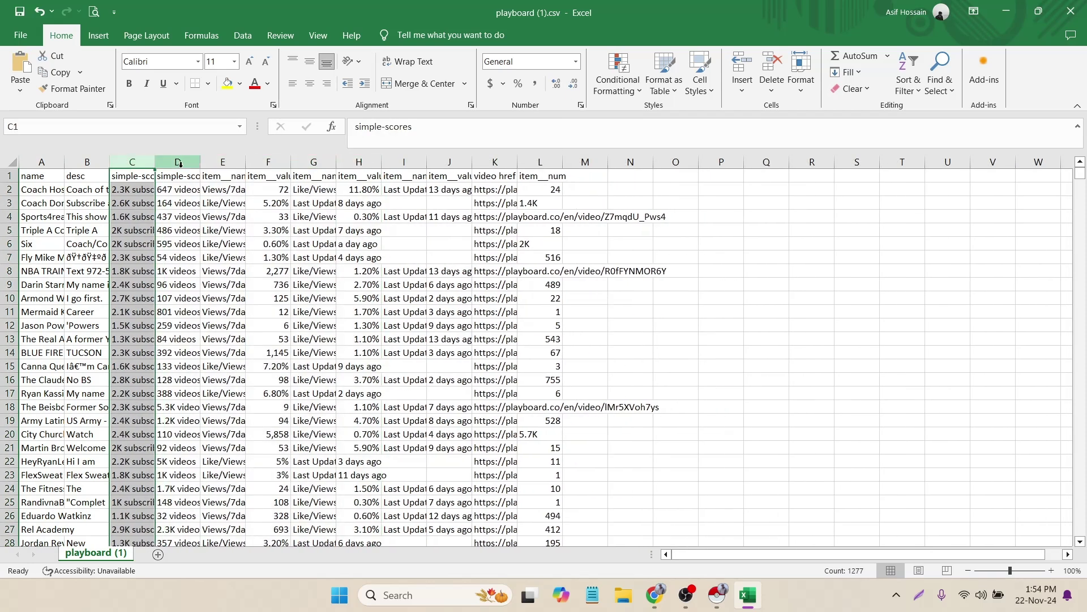
left_click(180, 162)
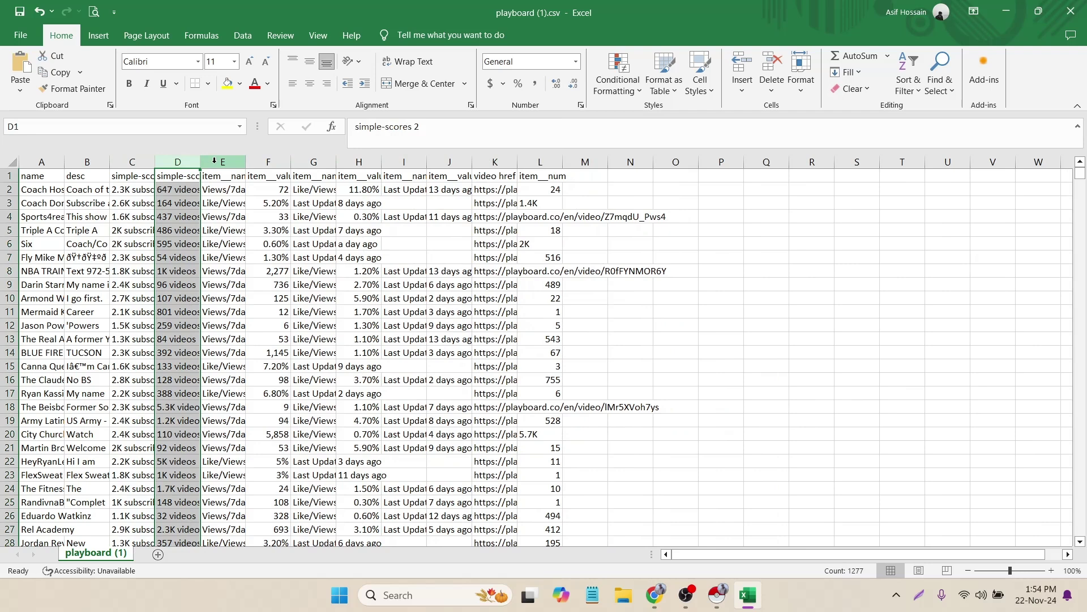
left_click_drag(223, 162, 648, 165)
right_click(648, 165)
left_click(680, 282)
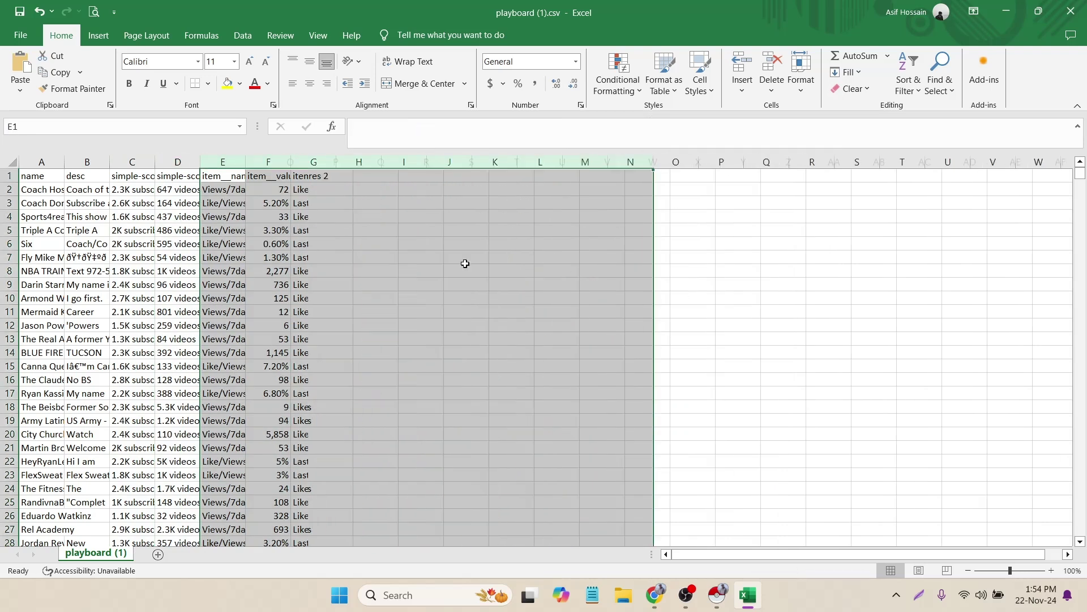
Insert a blank column A before the name column.
left_click(358, 251)
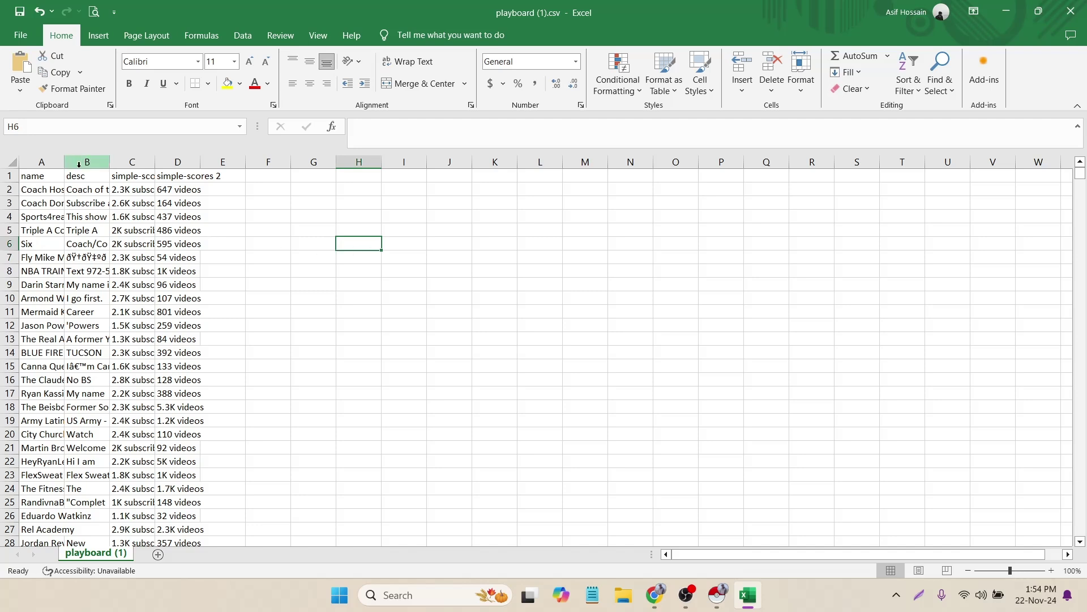
right_click(34, 162)
left_click(117, 283)
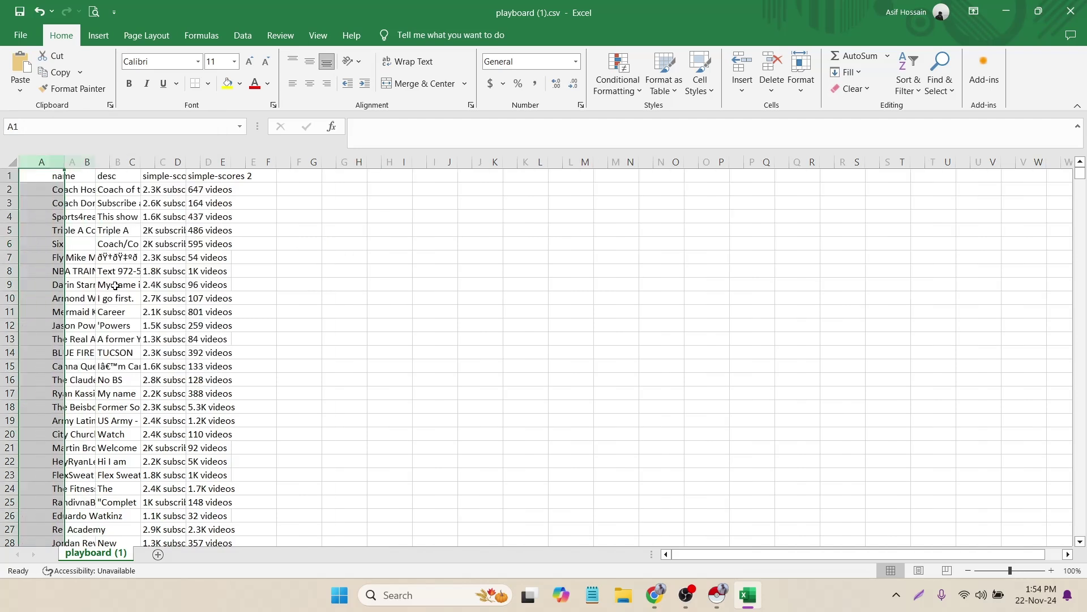
left_click(88, 176)
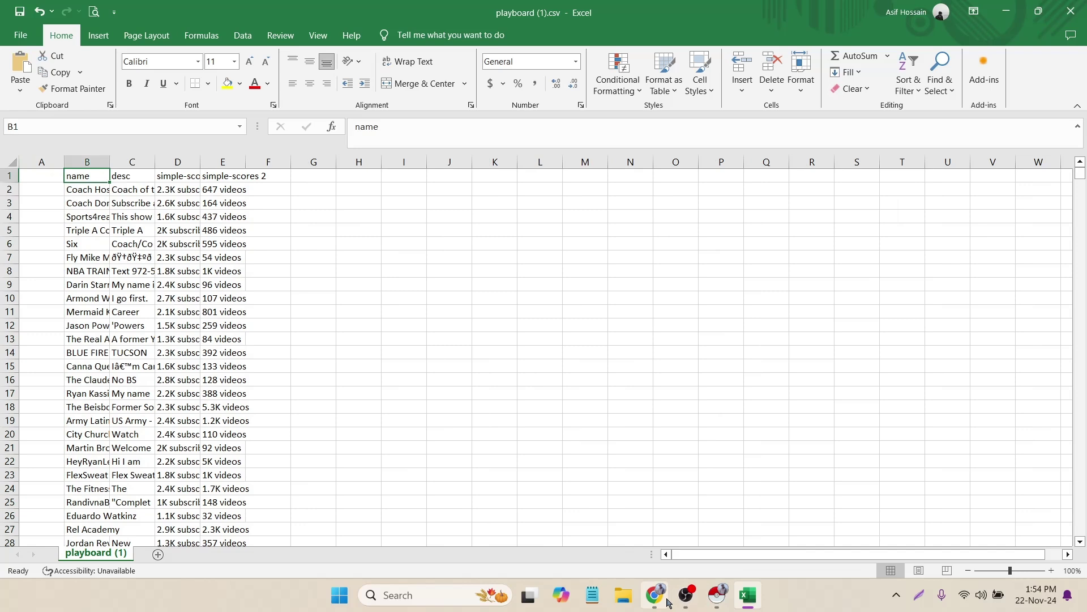
mouse_move(667, 602)
left_click(606, 543)
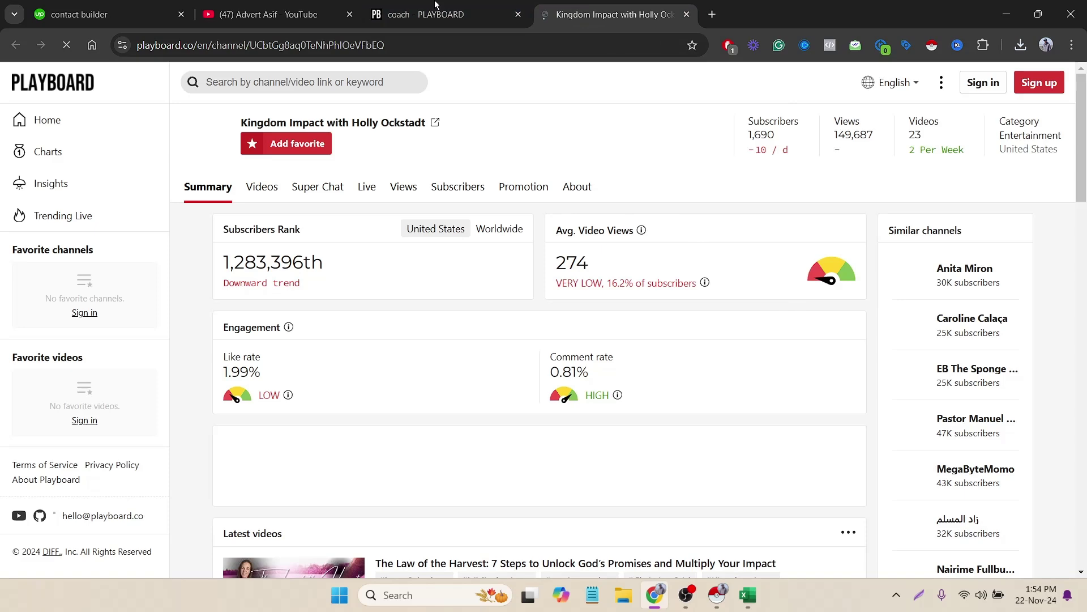
Open the channel's link in a background tab and copy the row 3 channel name.
left_click(434, 26)
left_click(611, 6)
middle_click(435, 123)
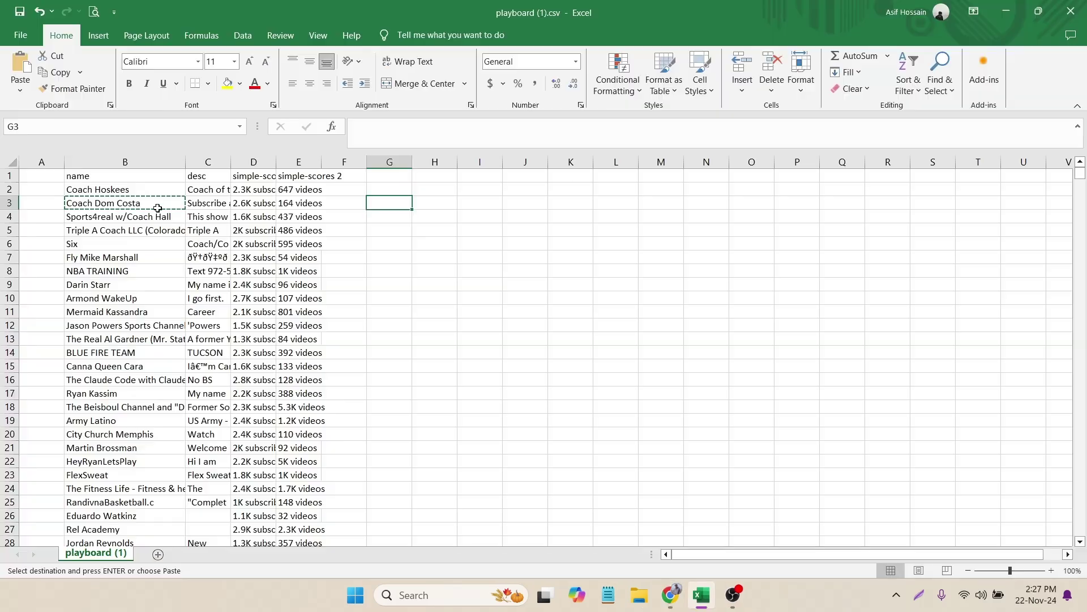
left_click(153, 200)
key("ctrl+c")
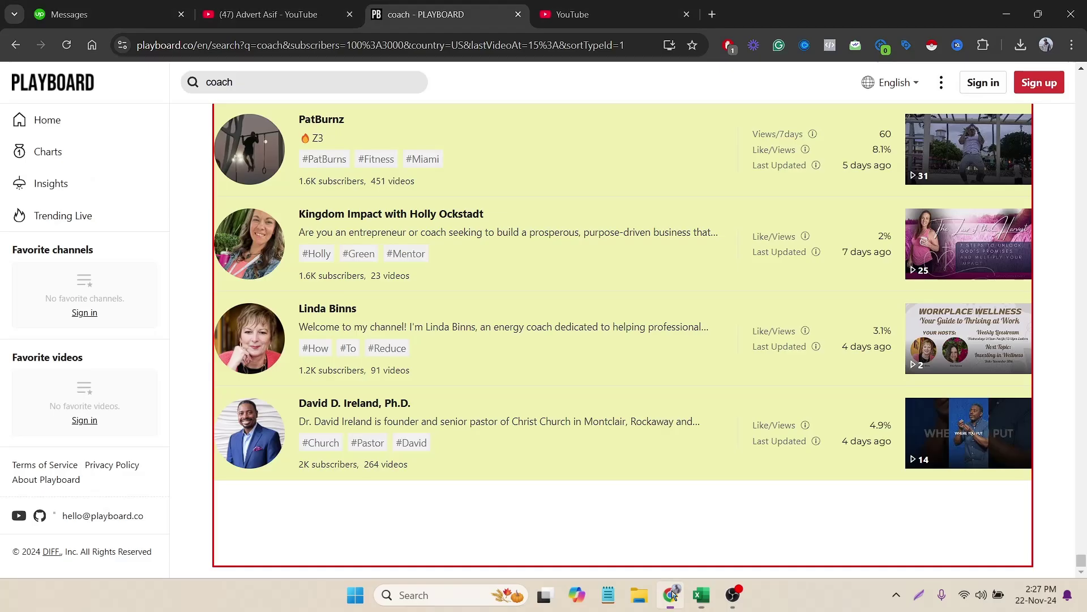
Search YouTube for the copied channel name and open the coach's channel (2.64K subscribers).
left_click(671, 594)
left_click(584, 12)
left_click(443, 85)
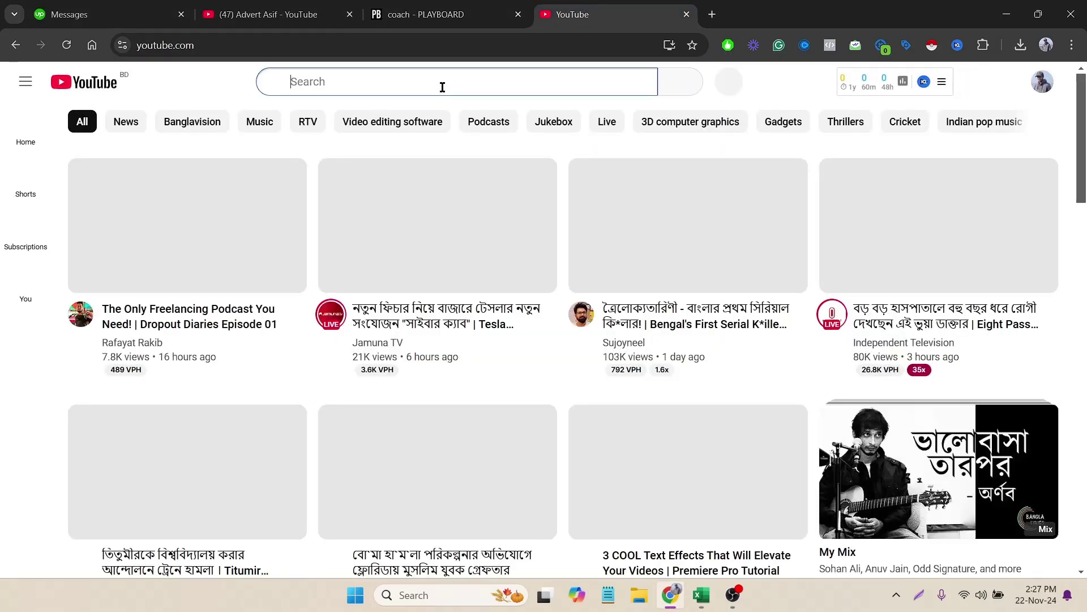
key("ctrl+v")
key("Return")
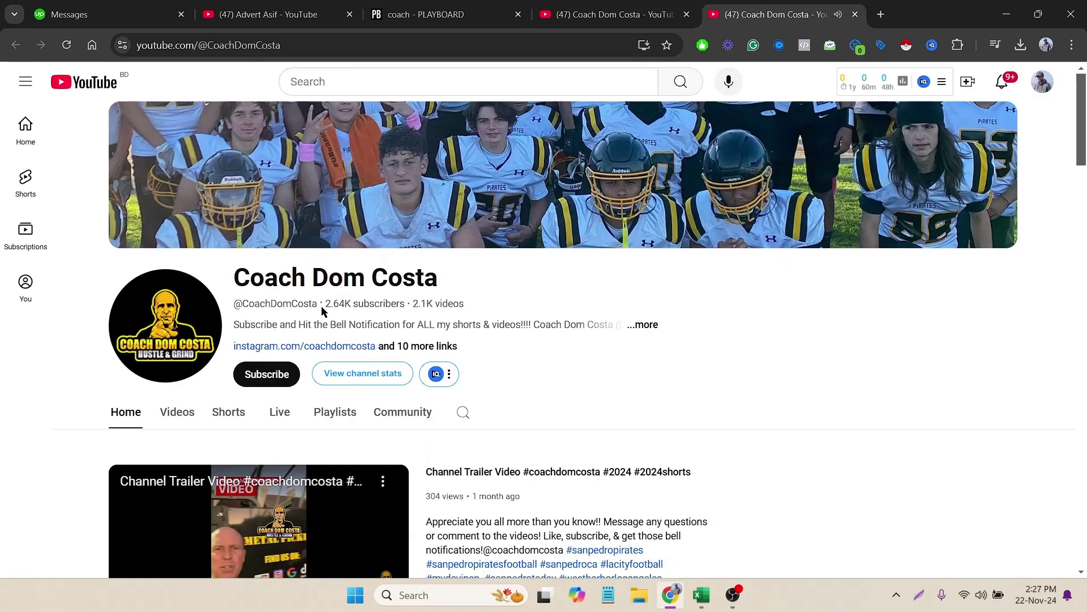
double_click(344, 277)
Check row 3's channel cells against the Coach Dom Costa YouTube page.
left_click(701, 595)
left_click(251, 205)
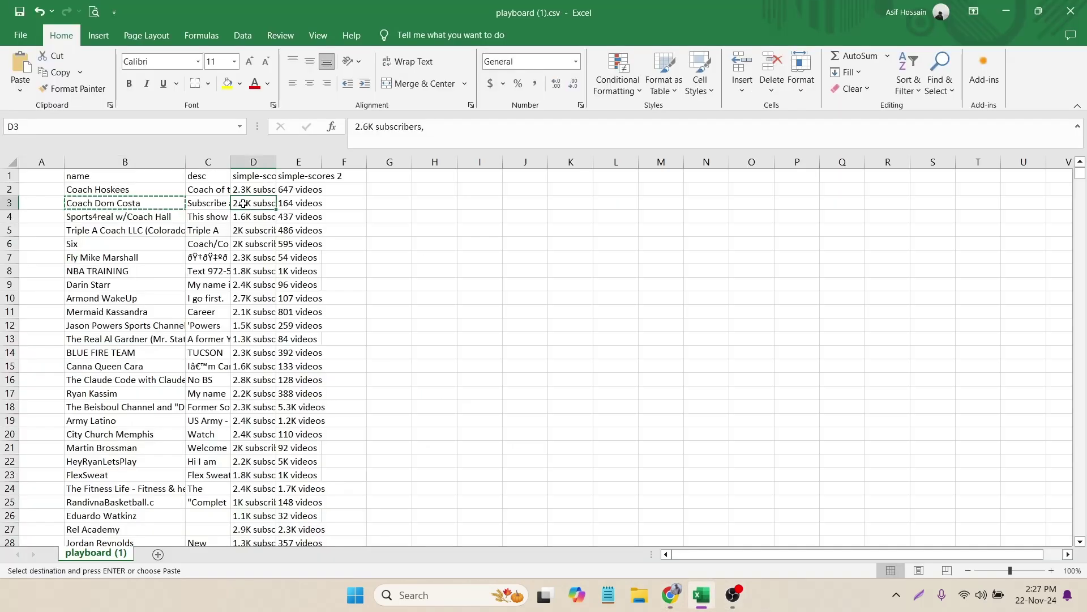
left_click(148, 204)
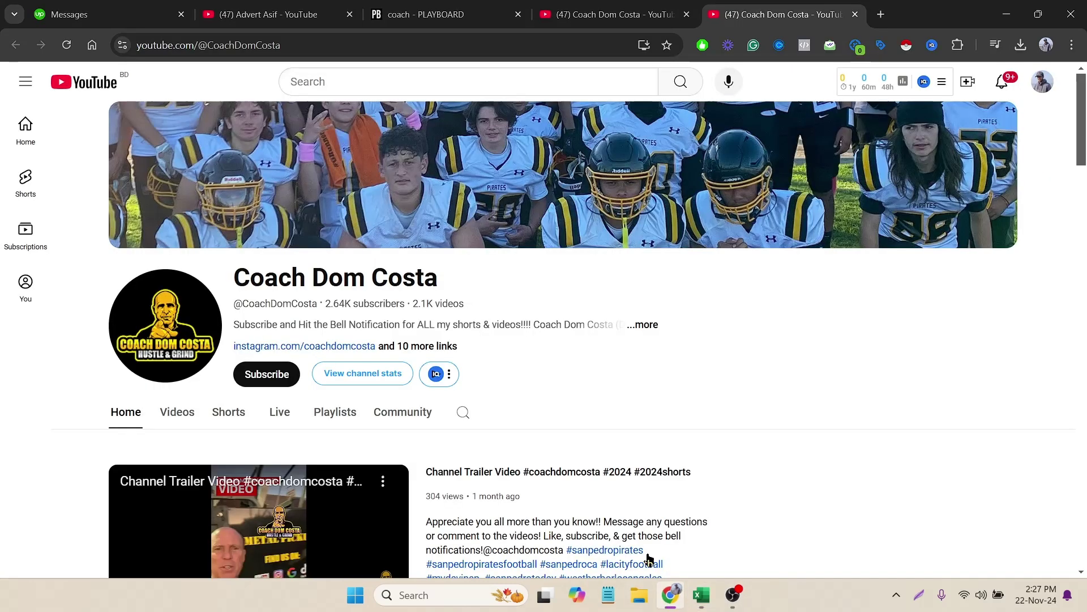
left_click(671, 595)
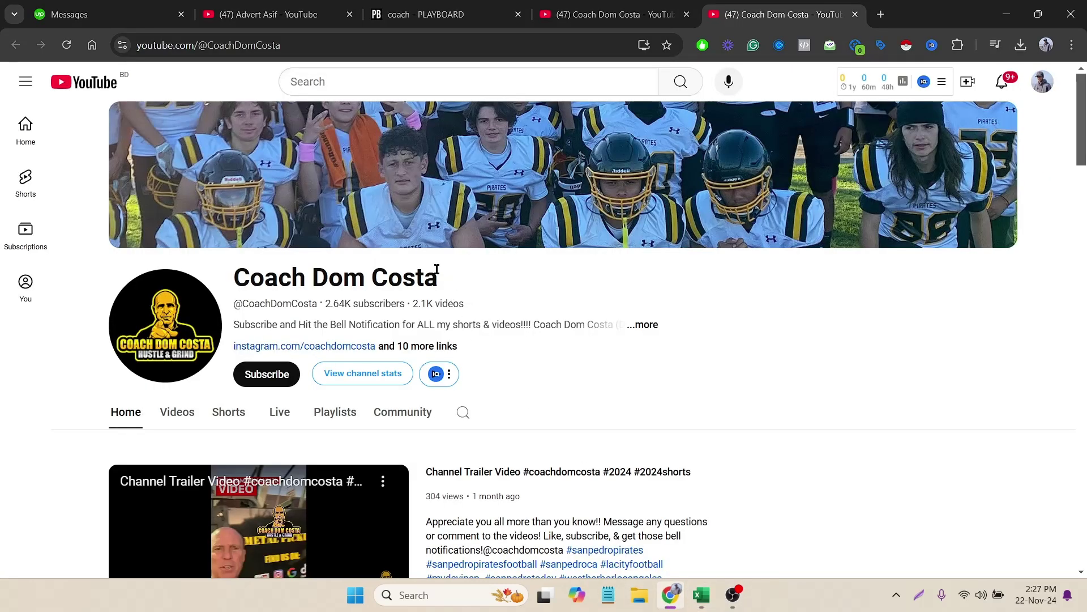
left_click(700, 595)
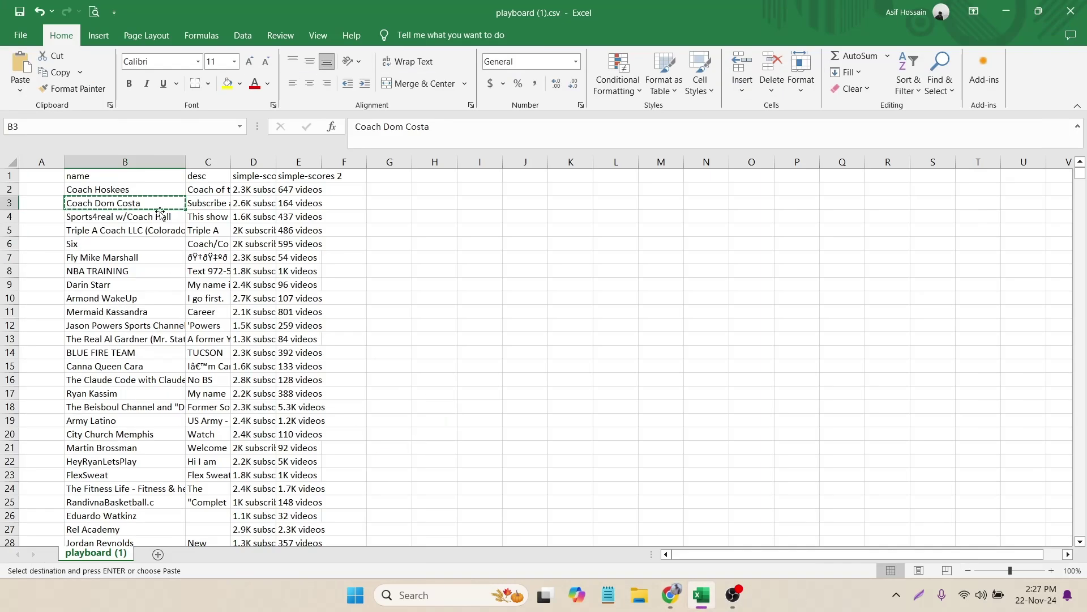
left_click(670, 594)
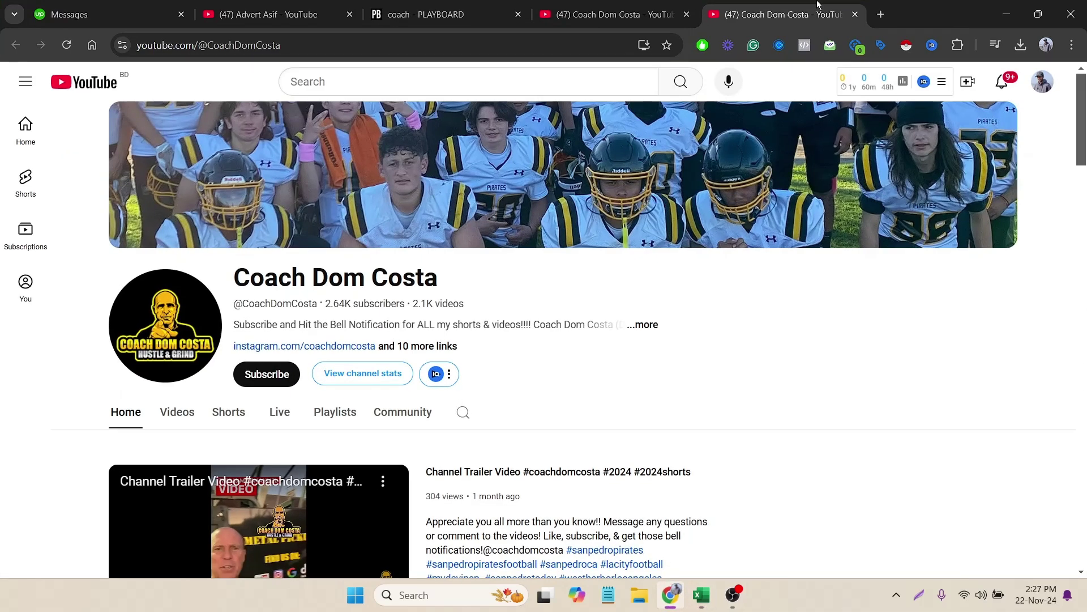
Copy the channel page's URL from the browser into cell A3.
left_click(411, 50)
key("ctrl+c")
left_click(700, 595)
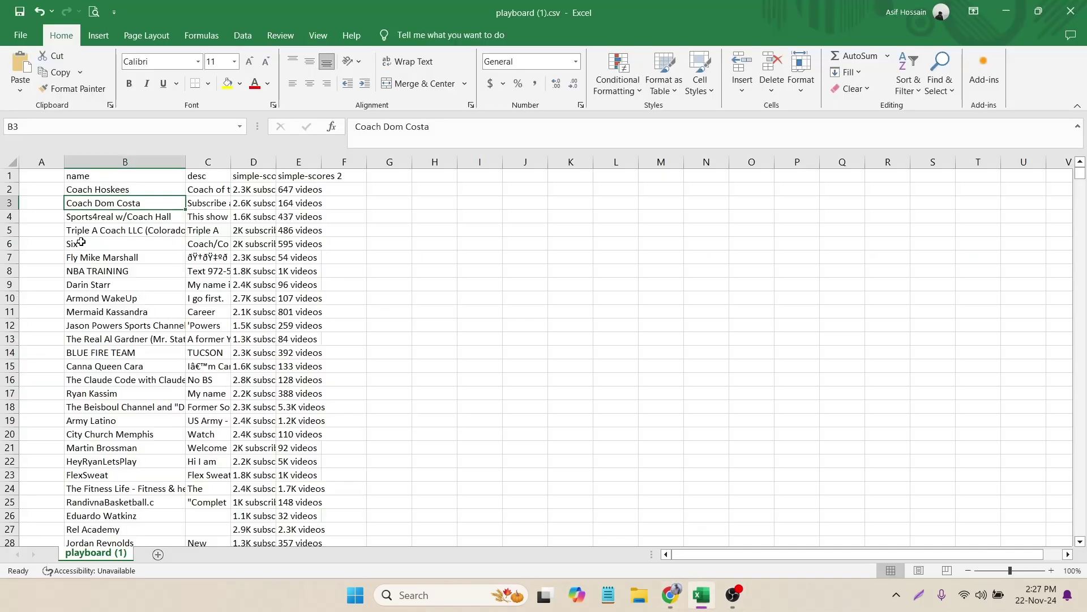
left_click(41, 202)
key("ctrl+v")
key("alt+Tab")
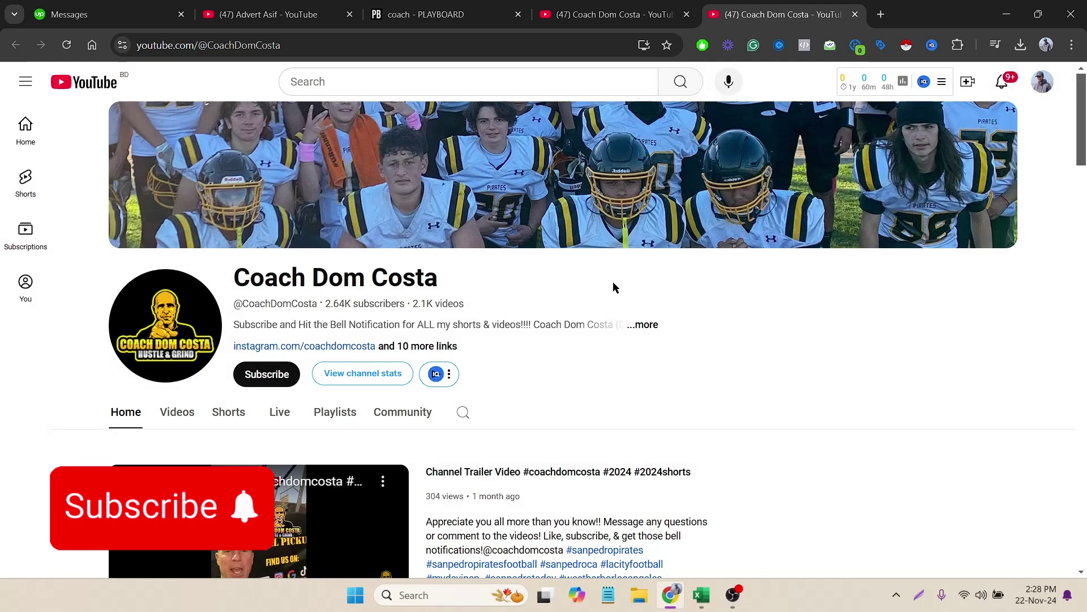
Open the channel's About details, pass the reCAPTCHA to reveal the email, and select it.
left_click(581, 324)
scroll(517, 314, "down", 6)
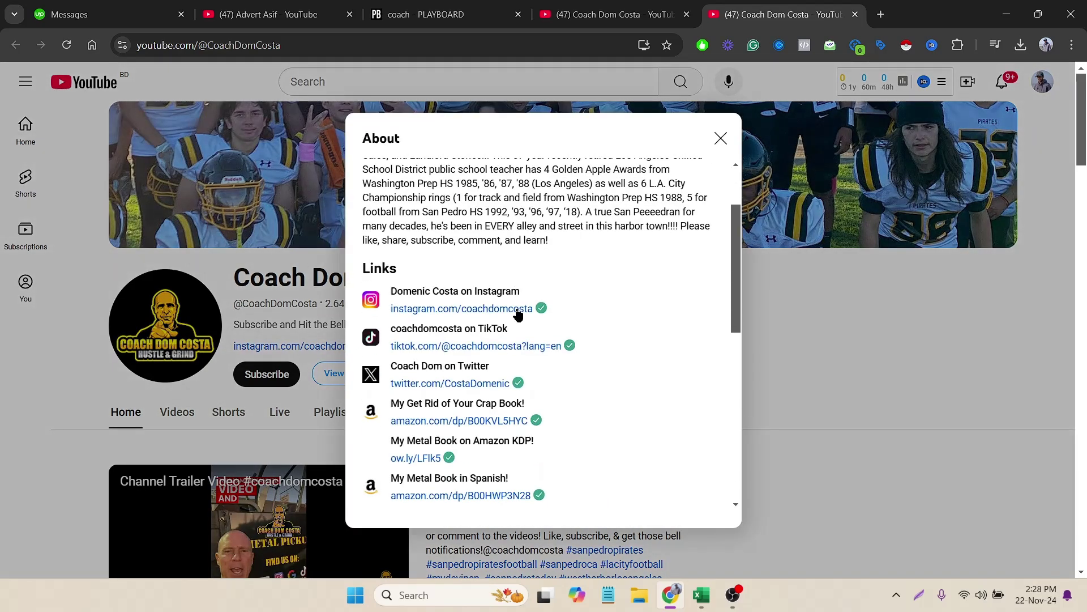
scroll(517, 314, "down", 3)
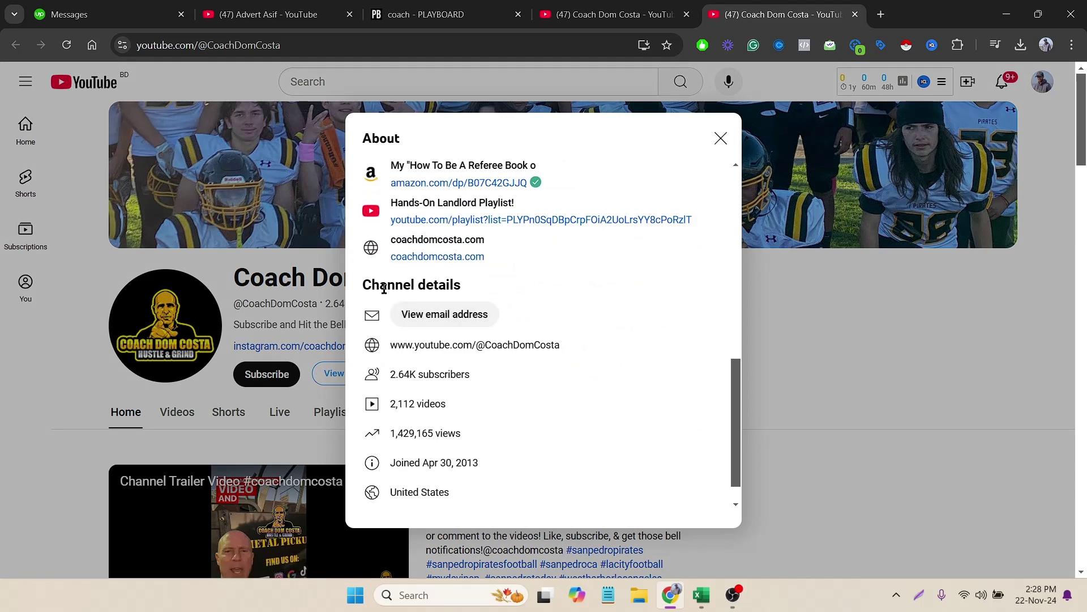
left_click(466, 312)
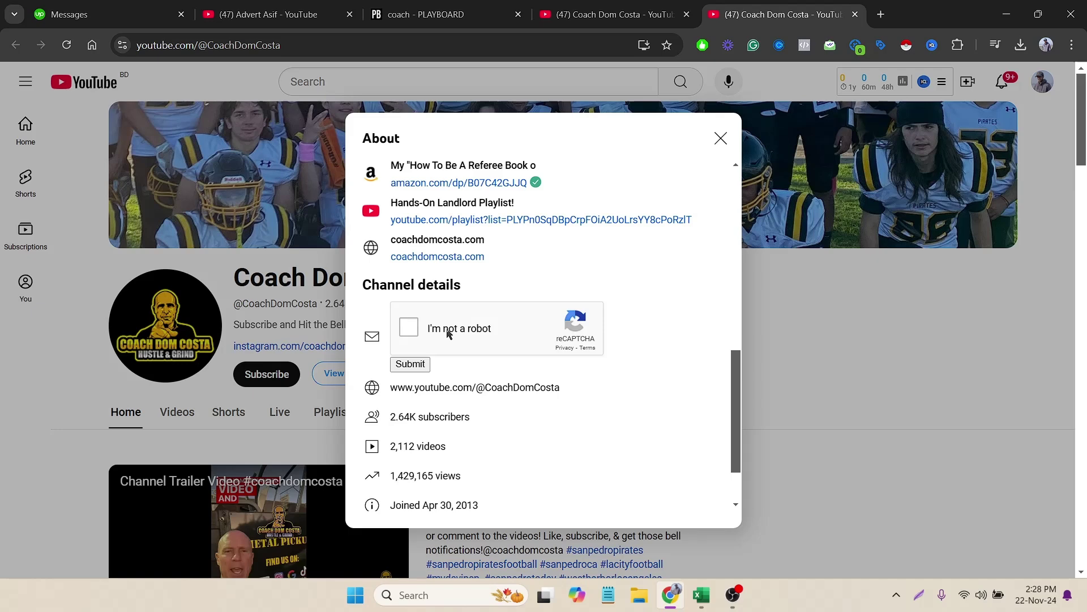
left_click(449, 332)
left_click(411, 364)
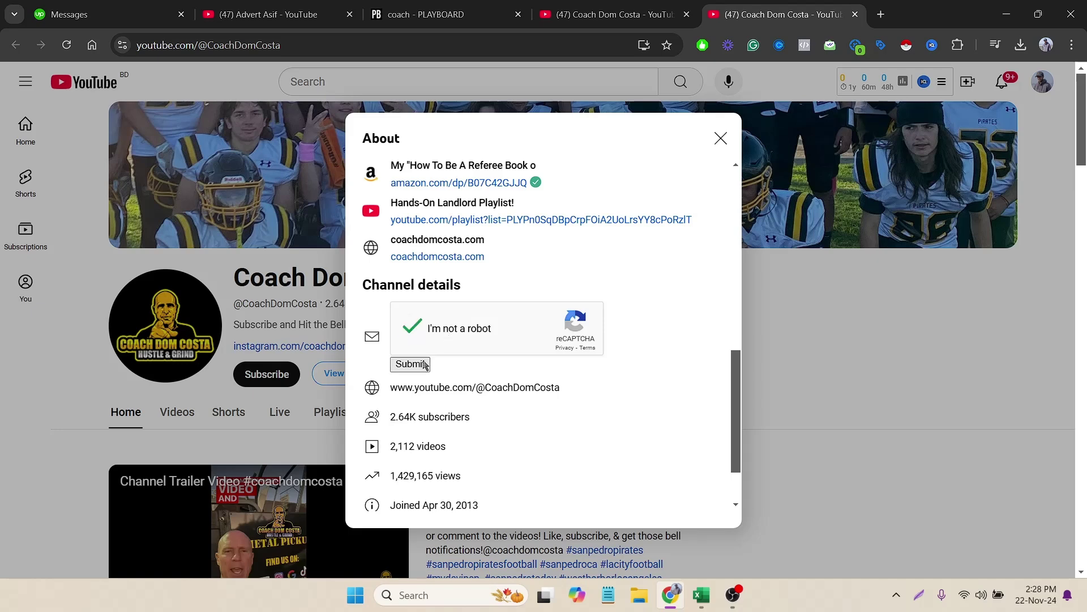
triple_click(421, 309)
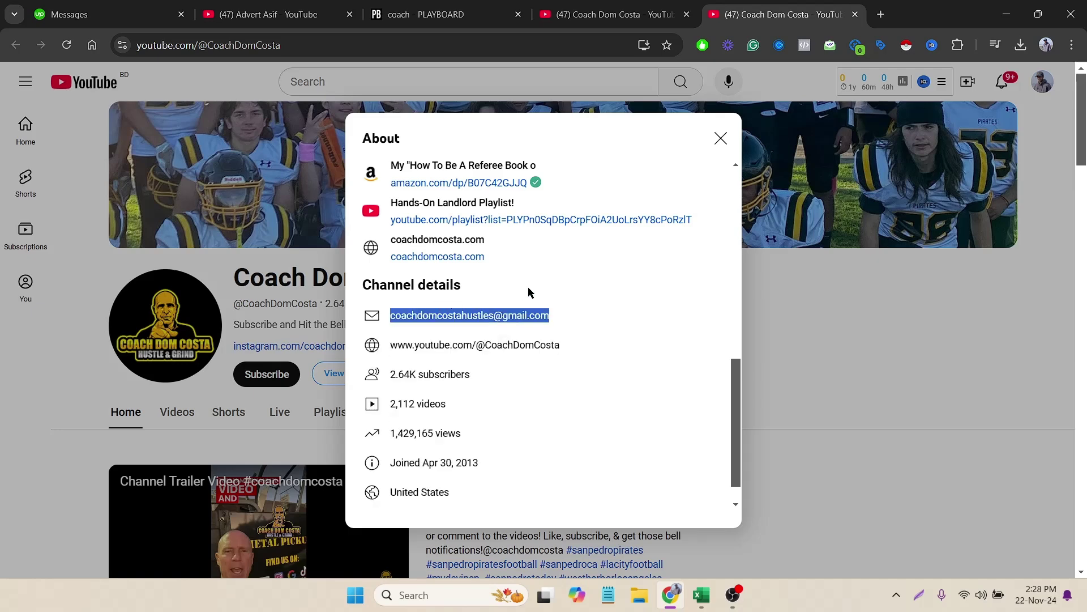
left_click(702, 595)
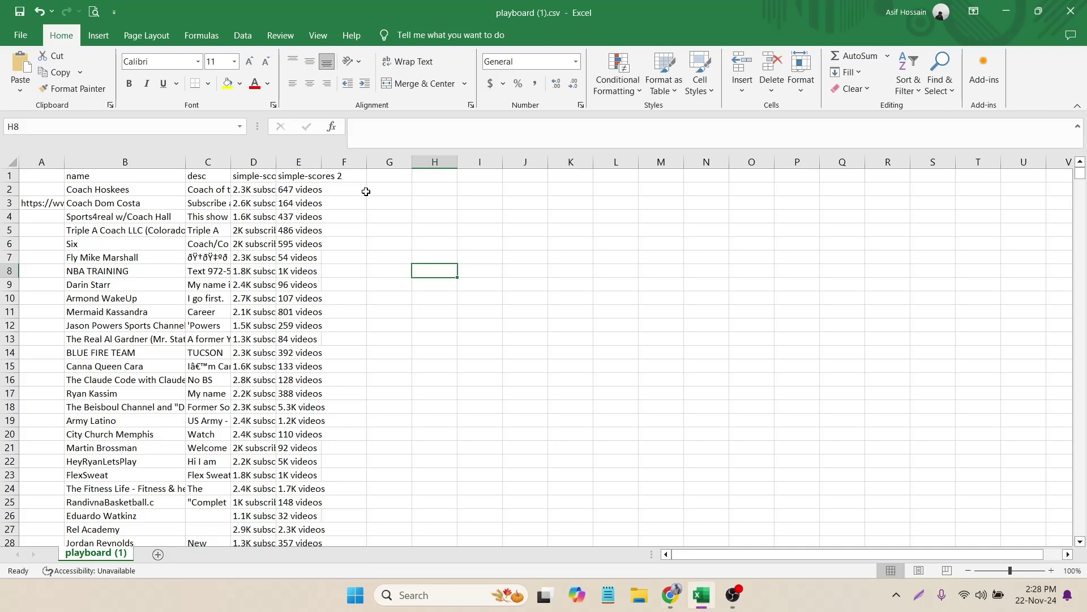
Paste the channel's email into G3, then re-enter A3 so its URL becomes a hyperlink.
left_click(4, 202)
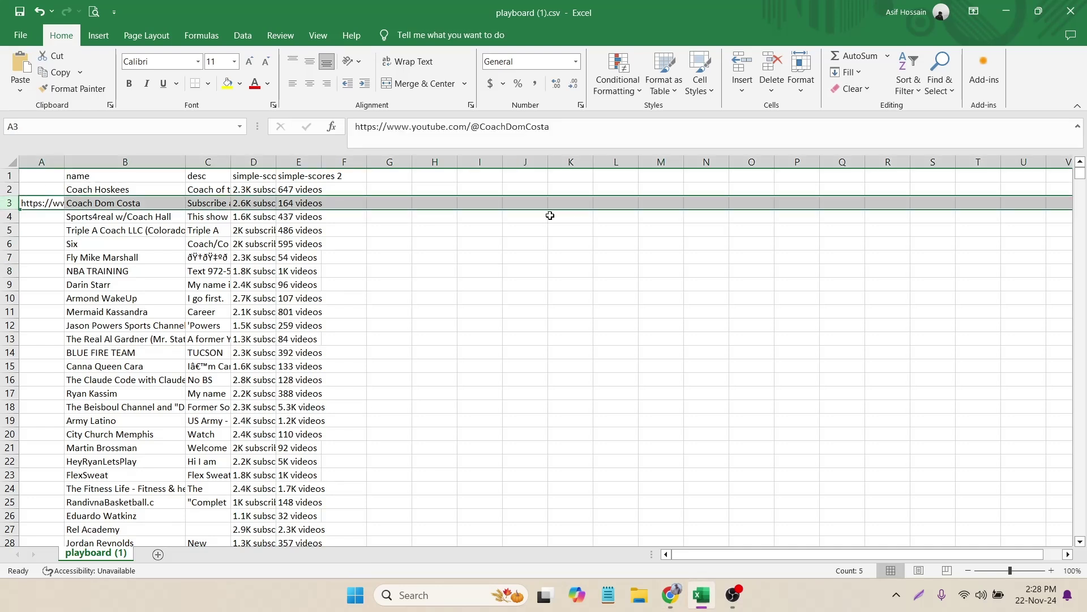
left_click(401, 203)
key("ctrl+v")
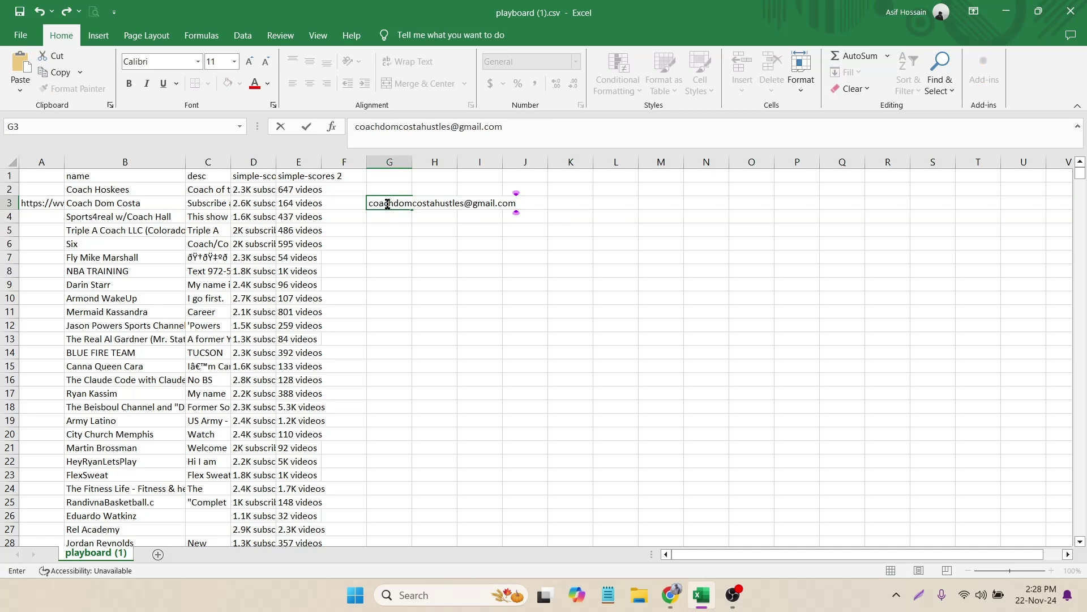
key("Return")
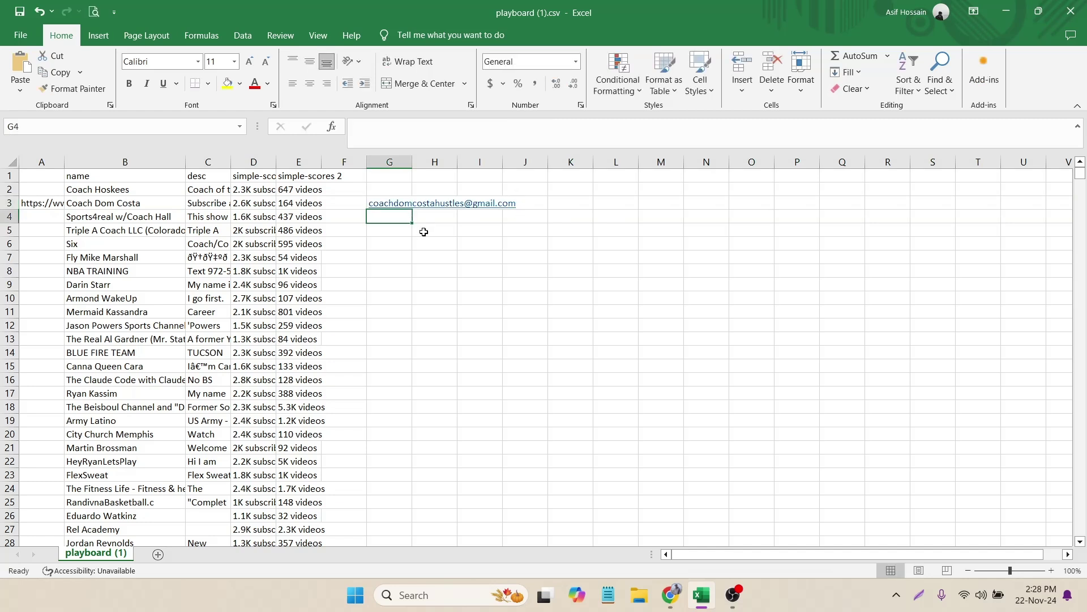
double_click(54, 203)
left_click(446, 249)
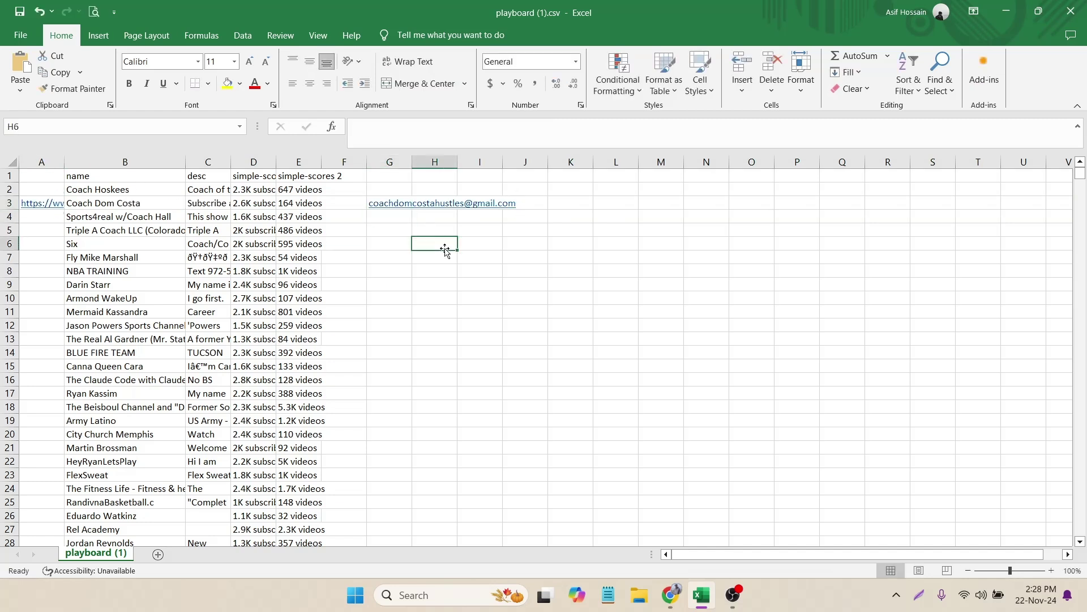